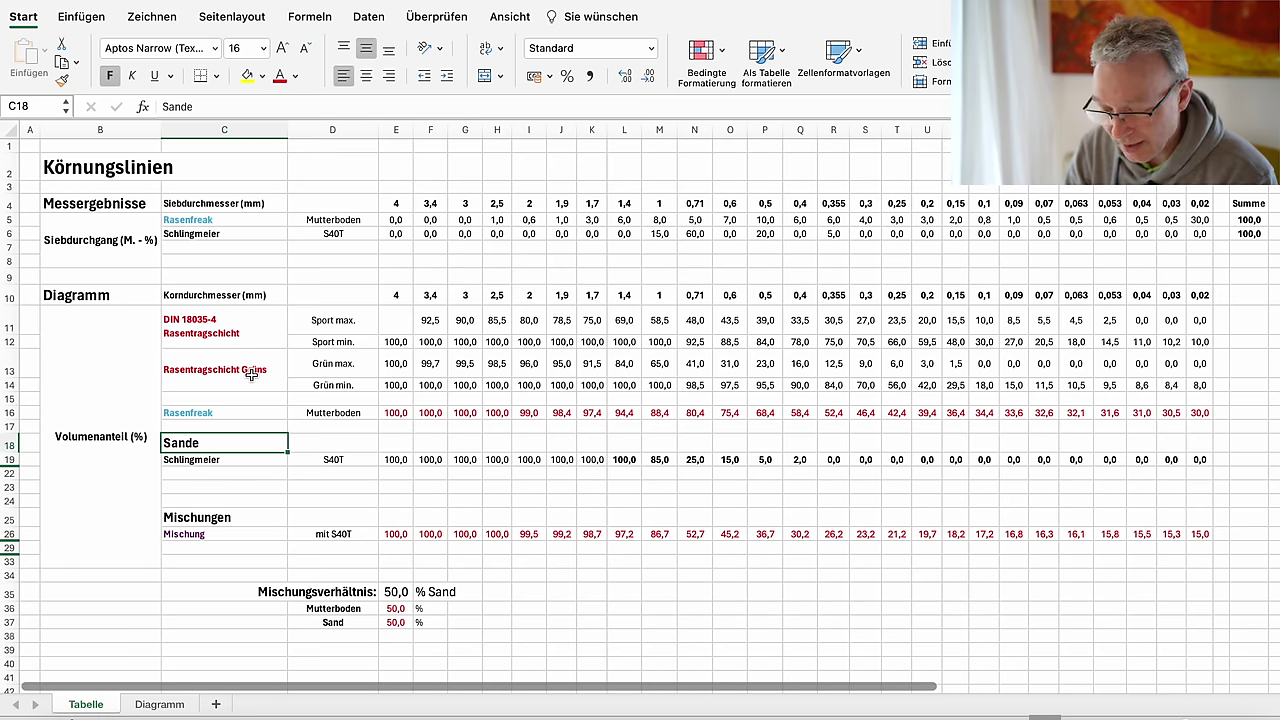
Step: Examine the Rasenfreak Mutterboden row in the table and the Mutterboden and mit S40T curves in the Körnungslinien chart
{"action": "left_click", "coordinate": [160, 704]}
{"action": "left_click", "coordinate": [327, 611]}
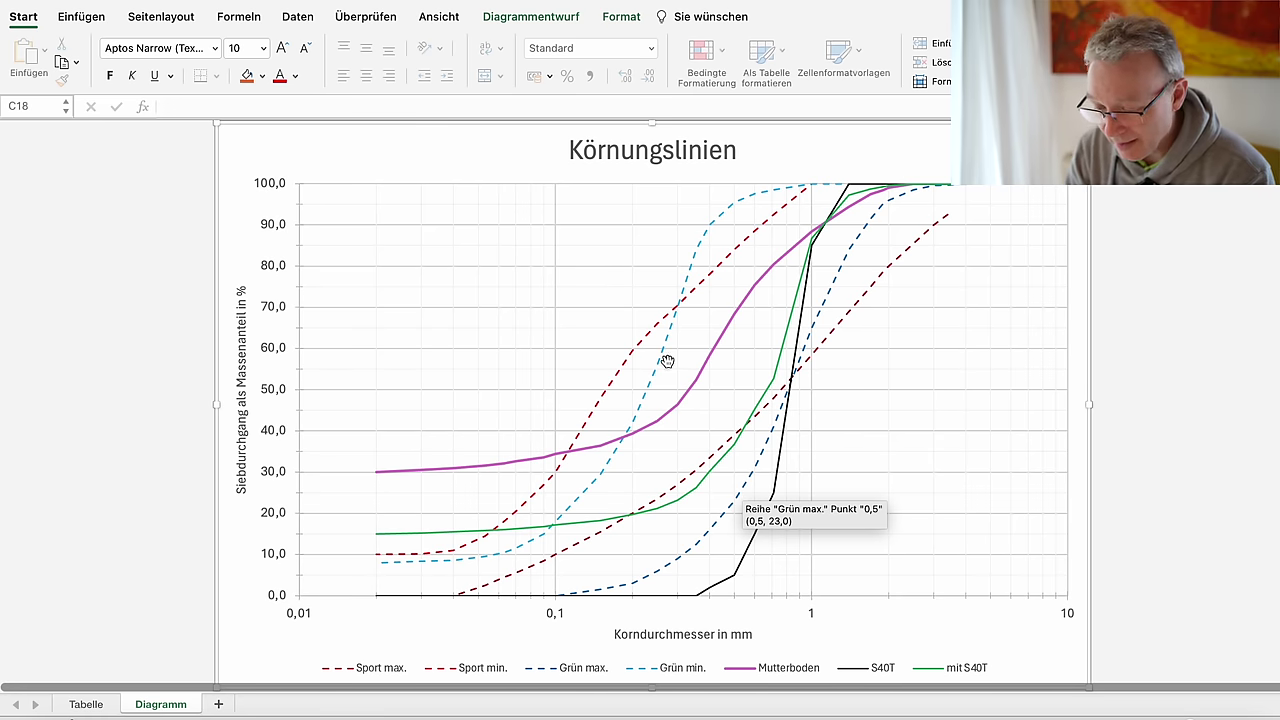
{"action": "left_click", "coordinate": [84, 704]}
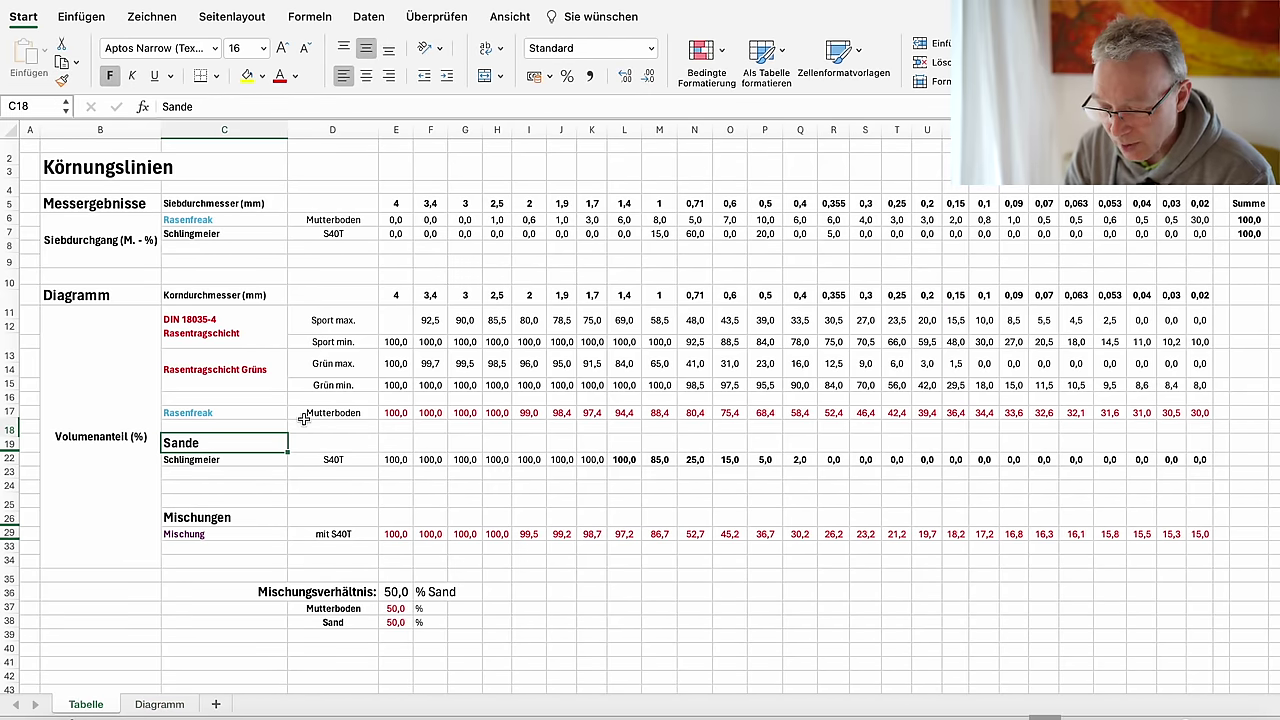
{"action": "left_click_drag", "start_coordinate": [396, 410], "coordinate": [1205, 414]}
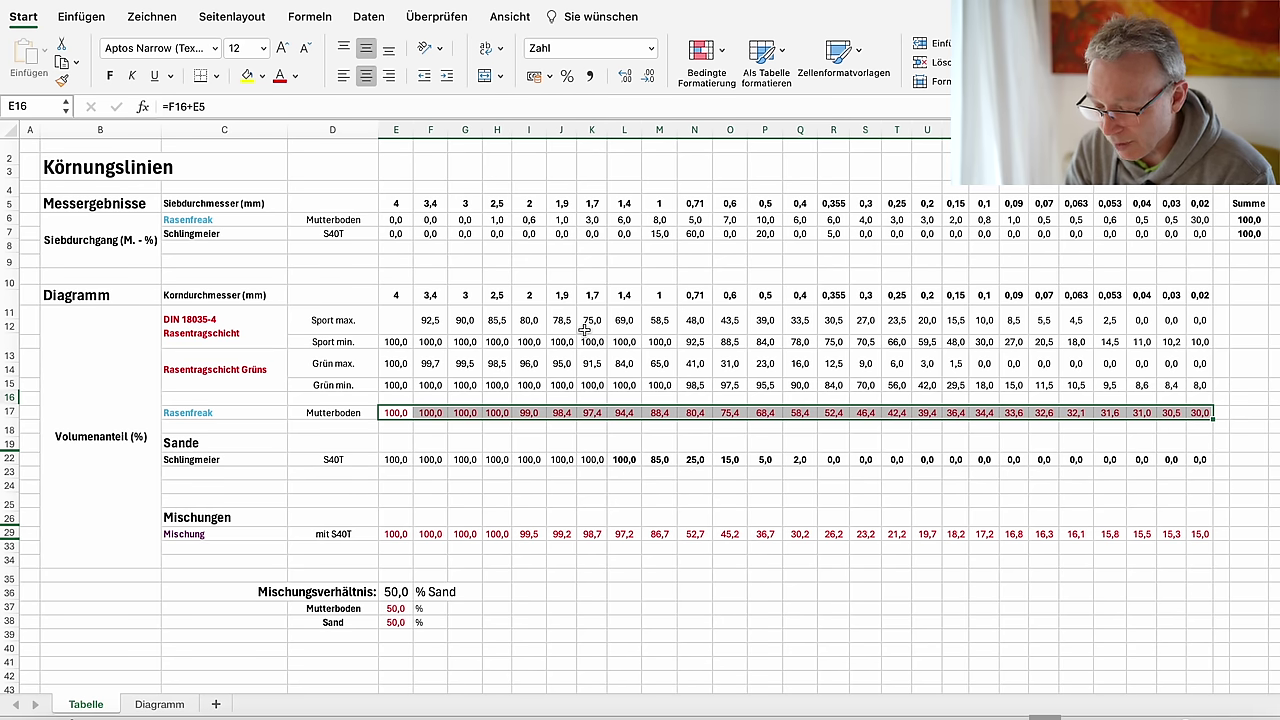
{"action": "left_click", "coordinate": [160, 704]}
{"action": "left_click", "coordinate": [592, 448]}
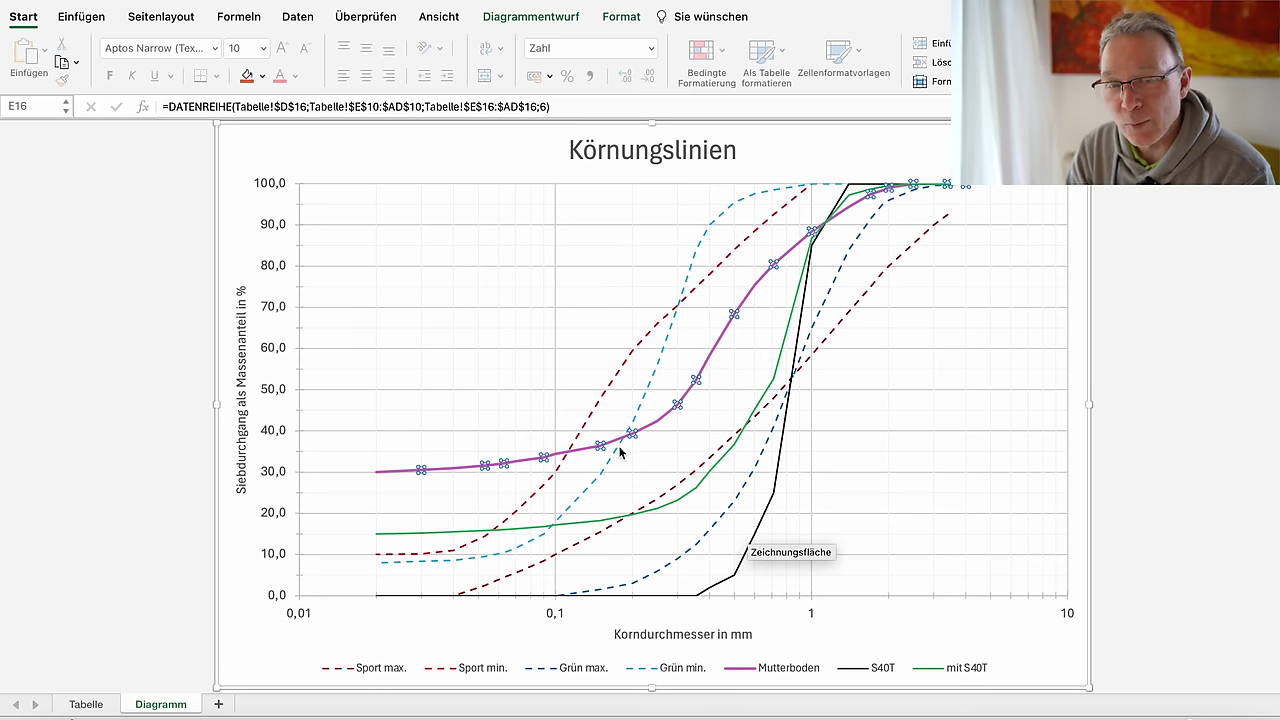
{"action": "left_click", "coordinate": [645, 513]}
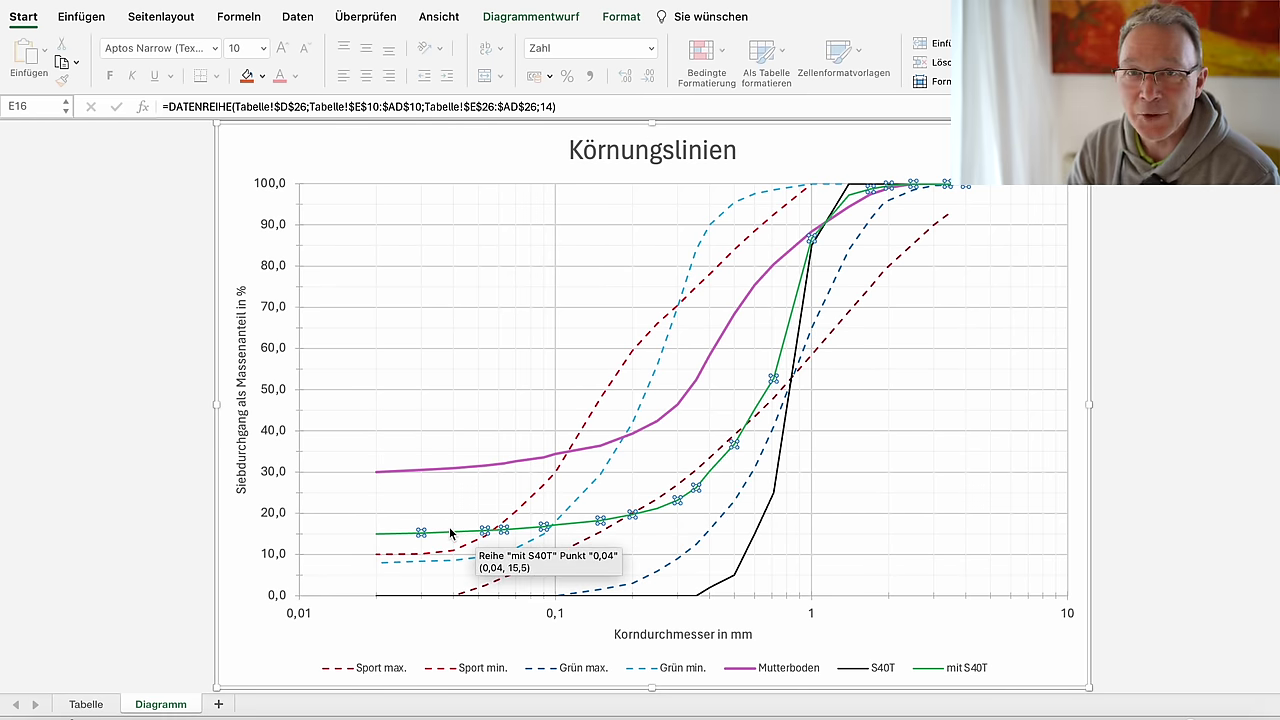
Step: Set the Mischungsverhältnis to 13 % sand in cell E35 of the Tabelle sheet
{"action": "left_click", "coordinate": [110, 705]}
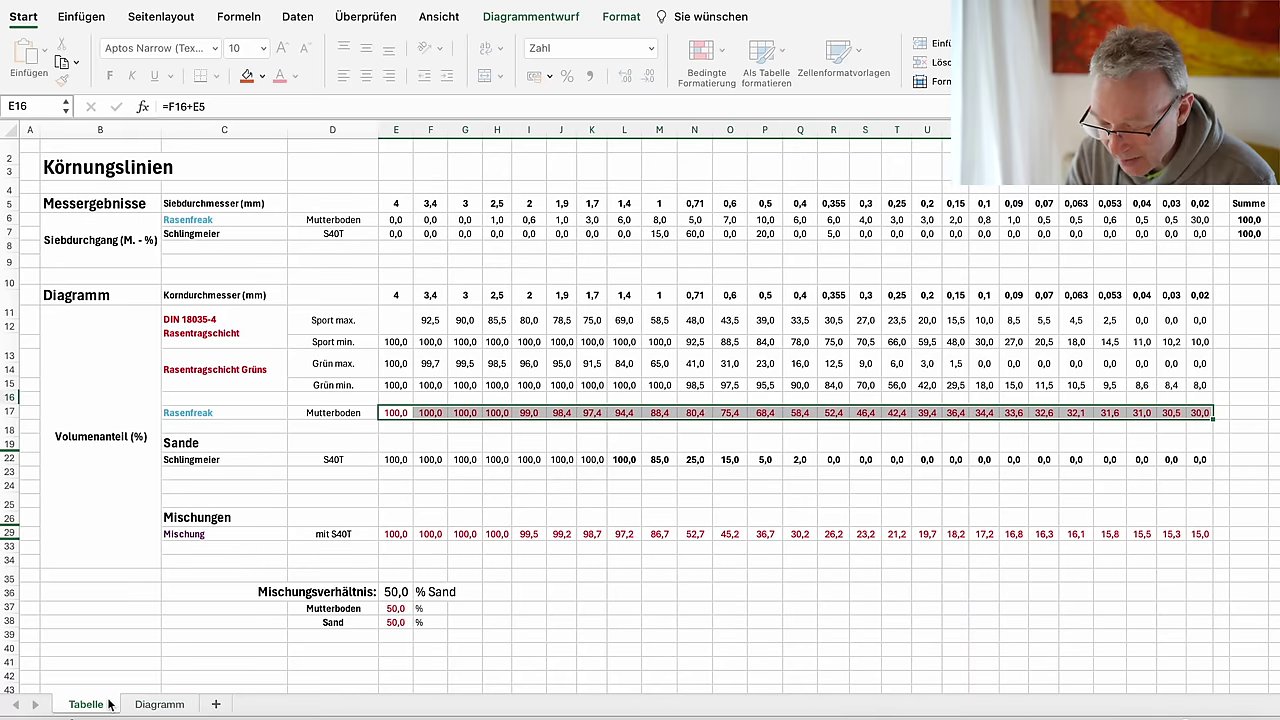
{"action": "scroll", "coordinate": [430, 560], "scroll_direction": "down", "scroll_amount": 1}
{"action": "left_click", "coordinate": [400, 575]}
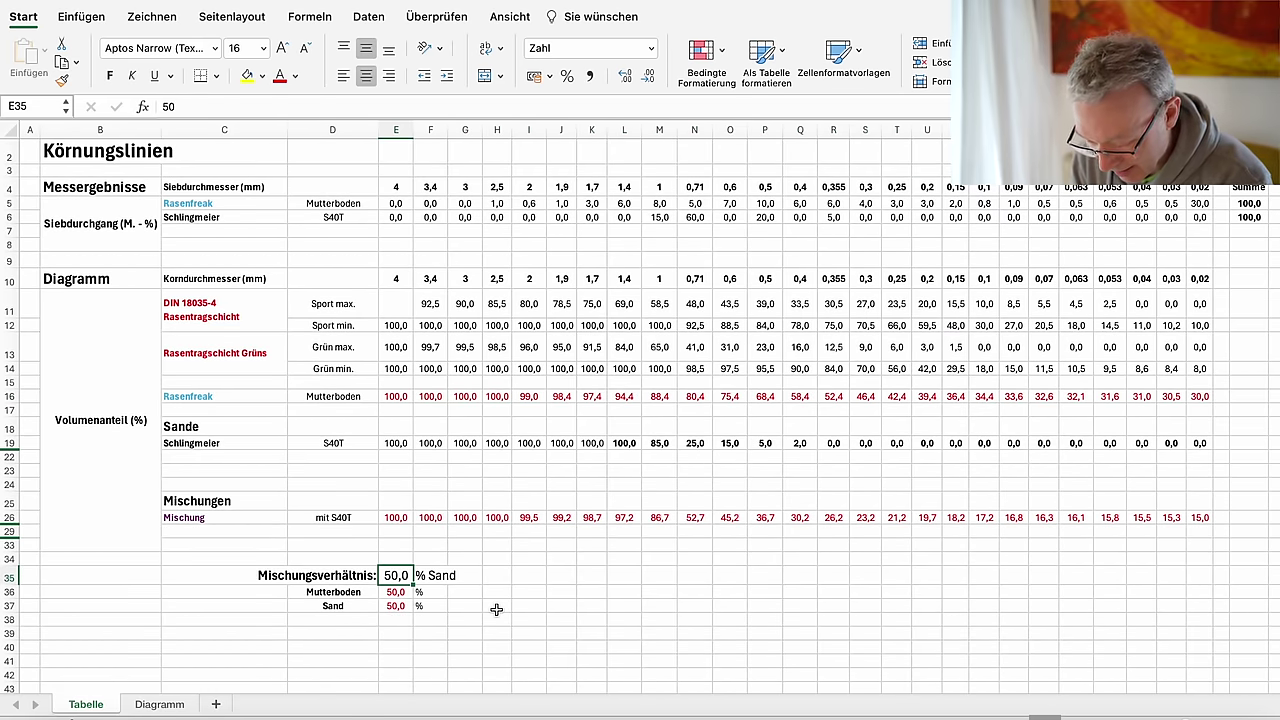
{"action": "type", "text": "13"}
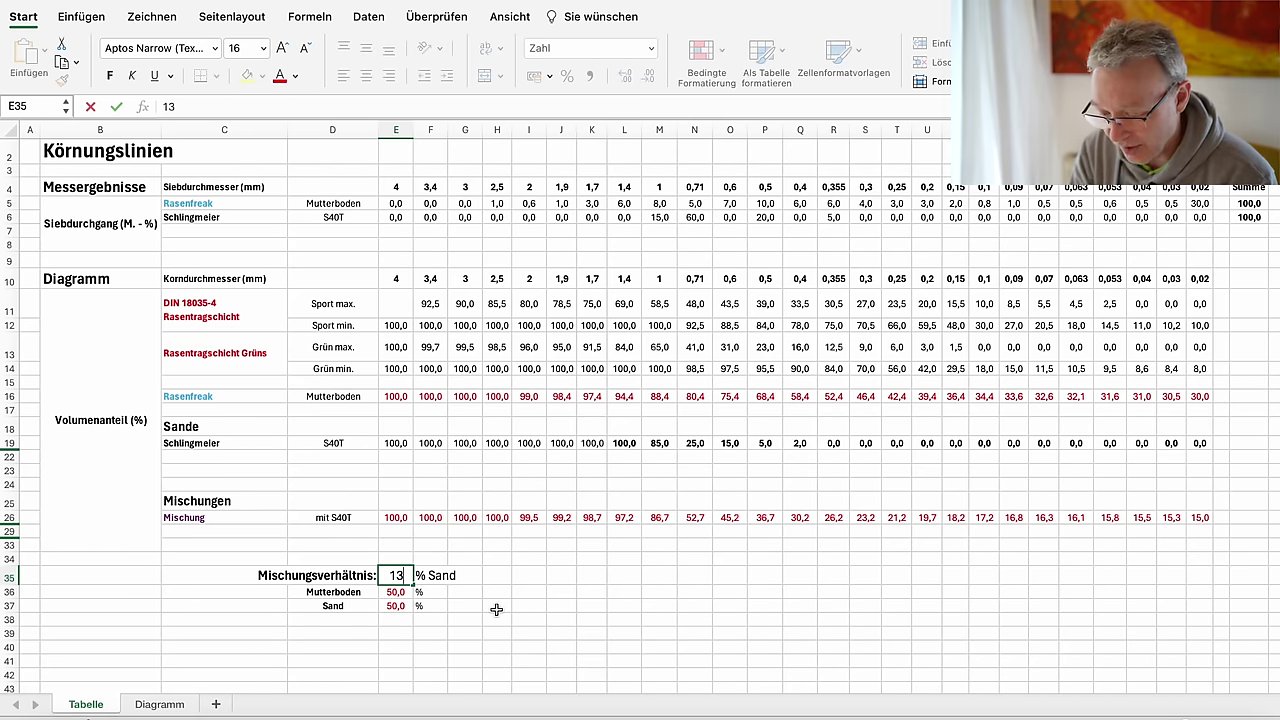
{"action": "key", "text": "Return"}
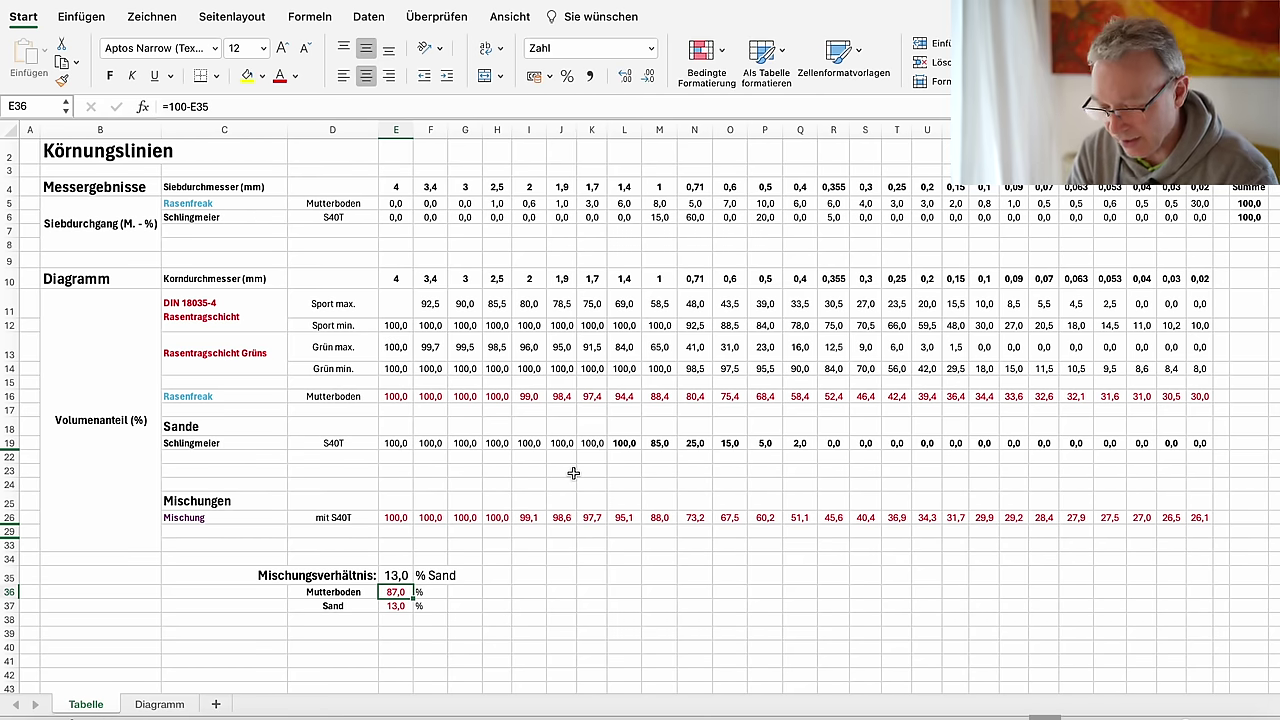
Step: Compare the mit S40T mixture curve with the Mutterboden curve in the chart and read its value at 0,02 mm
{"action": "left_click", "coordinate": [174, 705]}
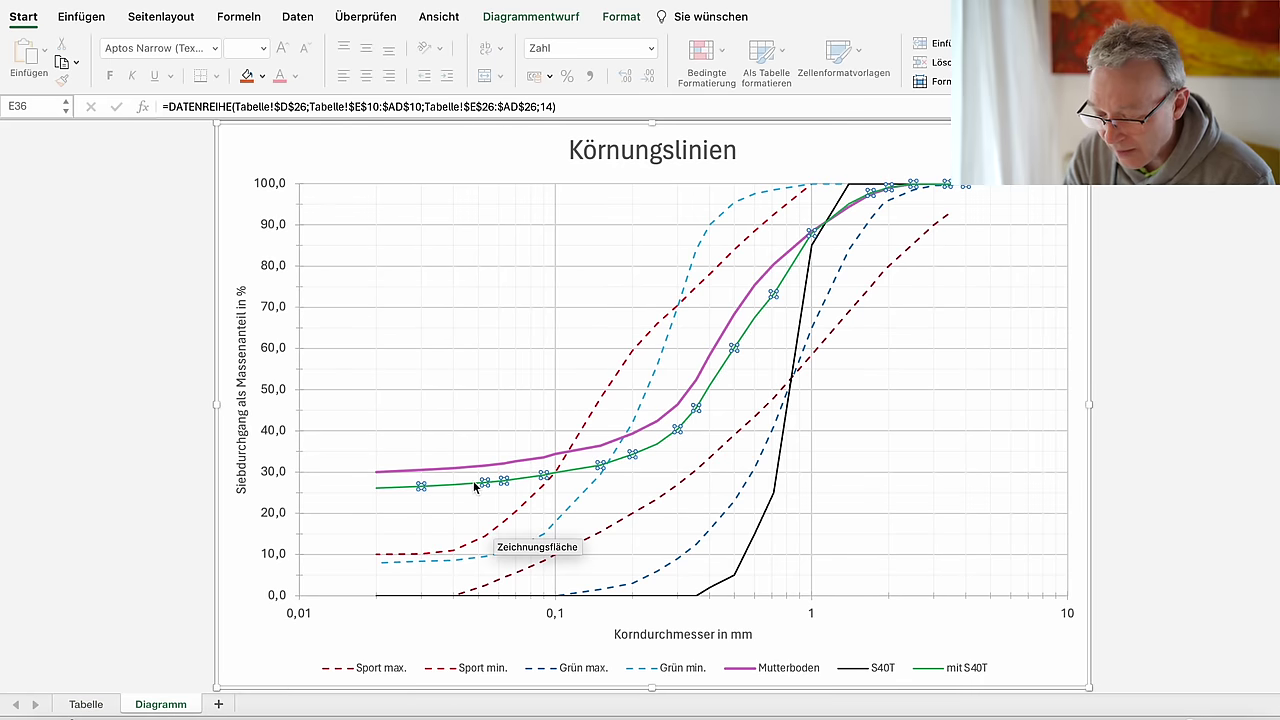
{"action": "mouse_move", "coordinate": [466, 490]}
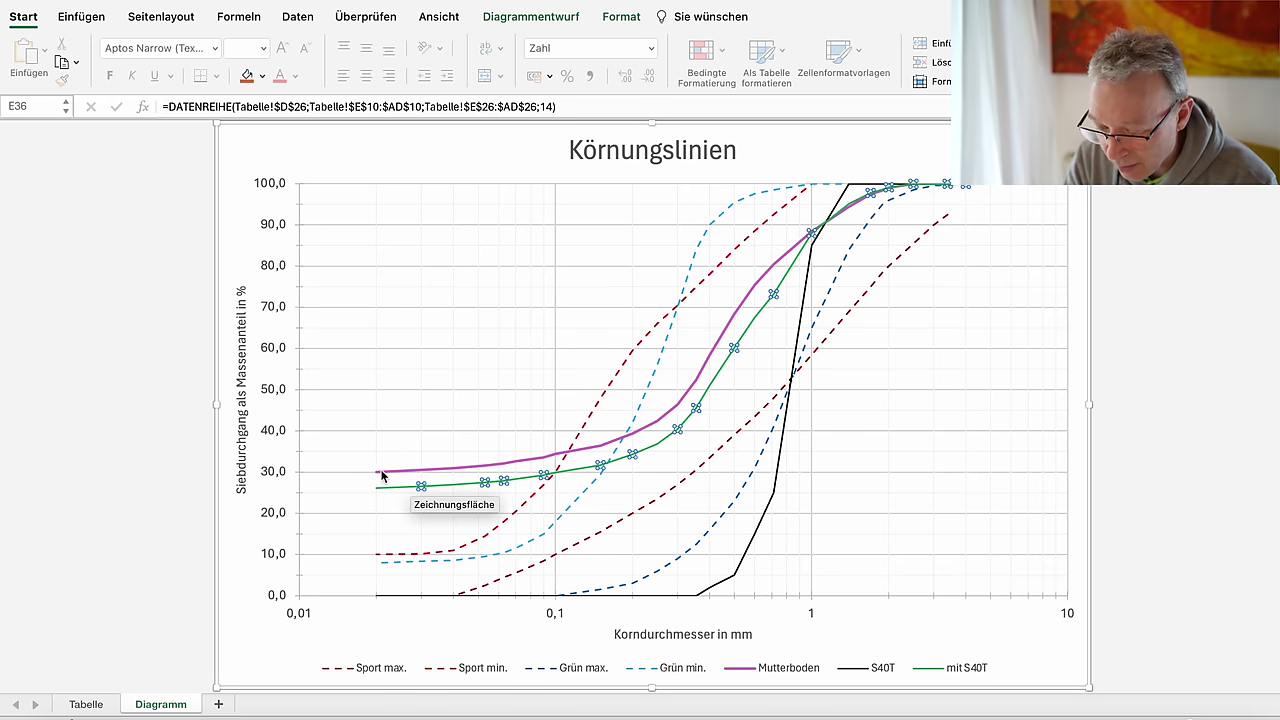
{"action": "mouse_move", "coordinate": [379, 494]}
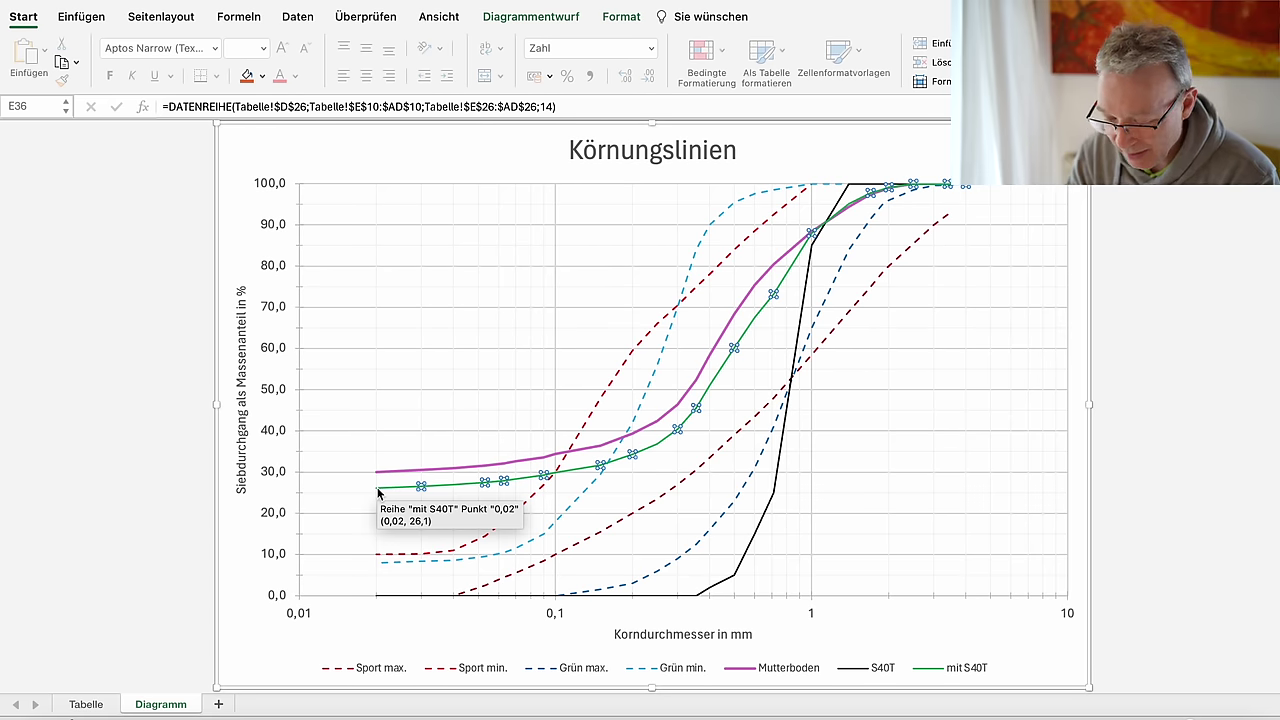
Step: Unhide the hidden rows between 26 and 33 in the Mischungen section of the Tabelle sheet
{"action": "left_click", "coordinate": [86, 704]}
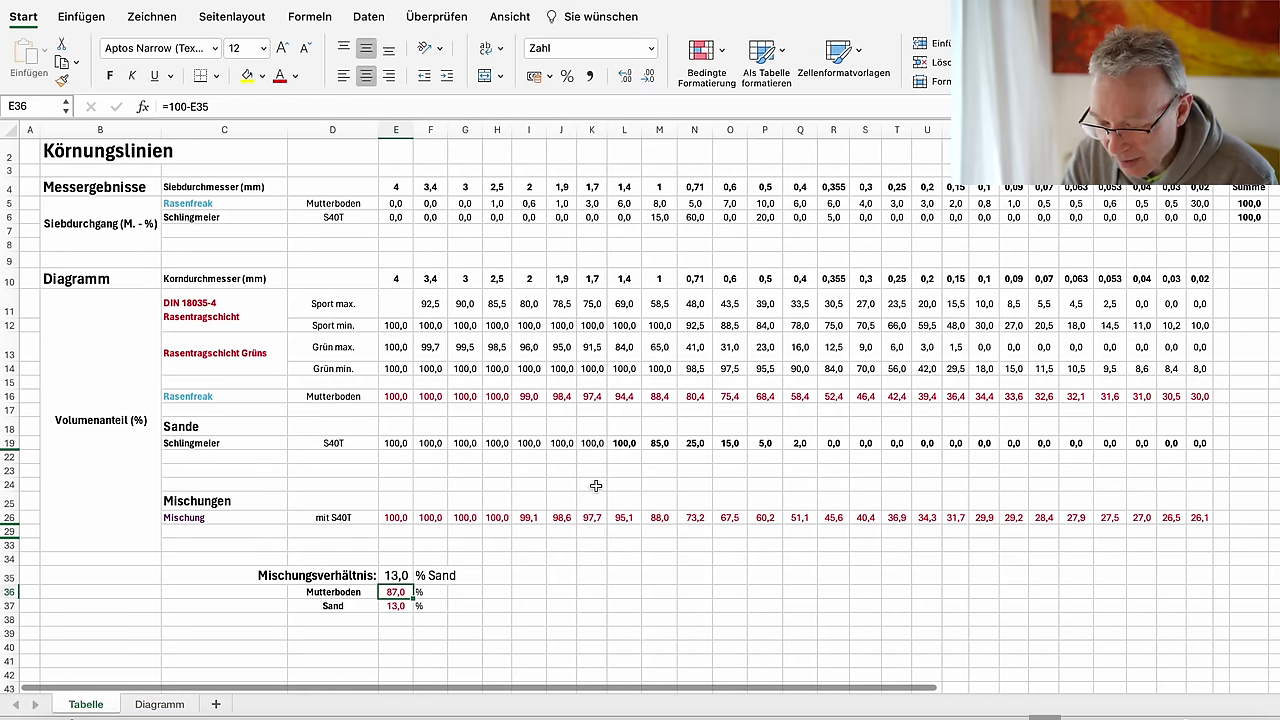
{"action": "left_click_drag", "start_coordinate": [8, 519], "coordinate": [12, 546]}
{"action": "right_click", "coordinate": [13, 548]}
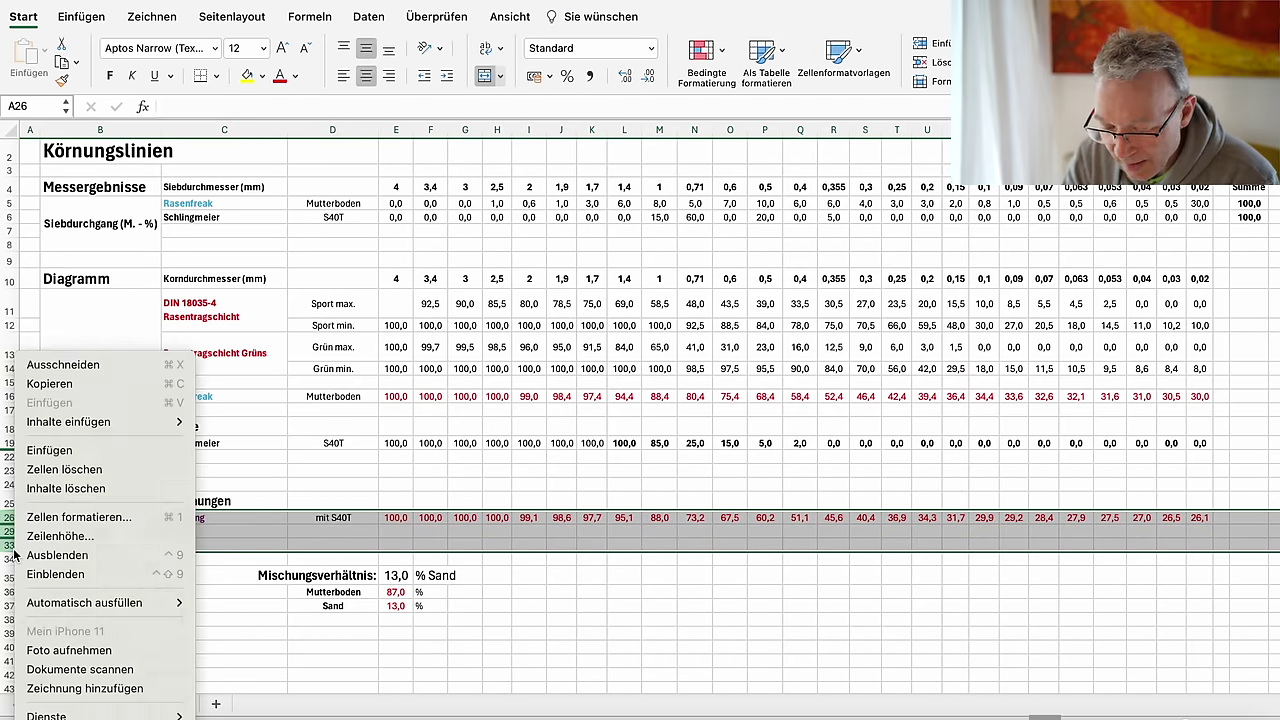
{"action": "left_click", "coordinate": [55, 574]}
{"action": "scroll", "coordinate": [545, 588], "scroll_direction": "down", "scroll_amount": 1}
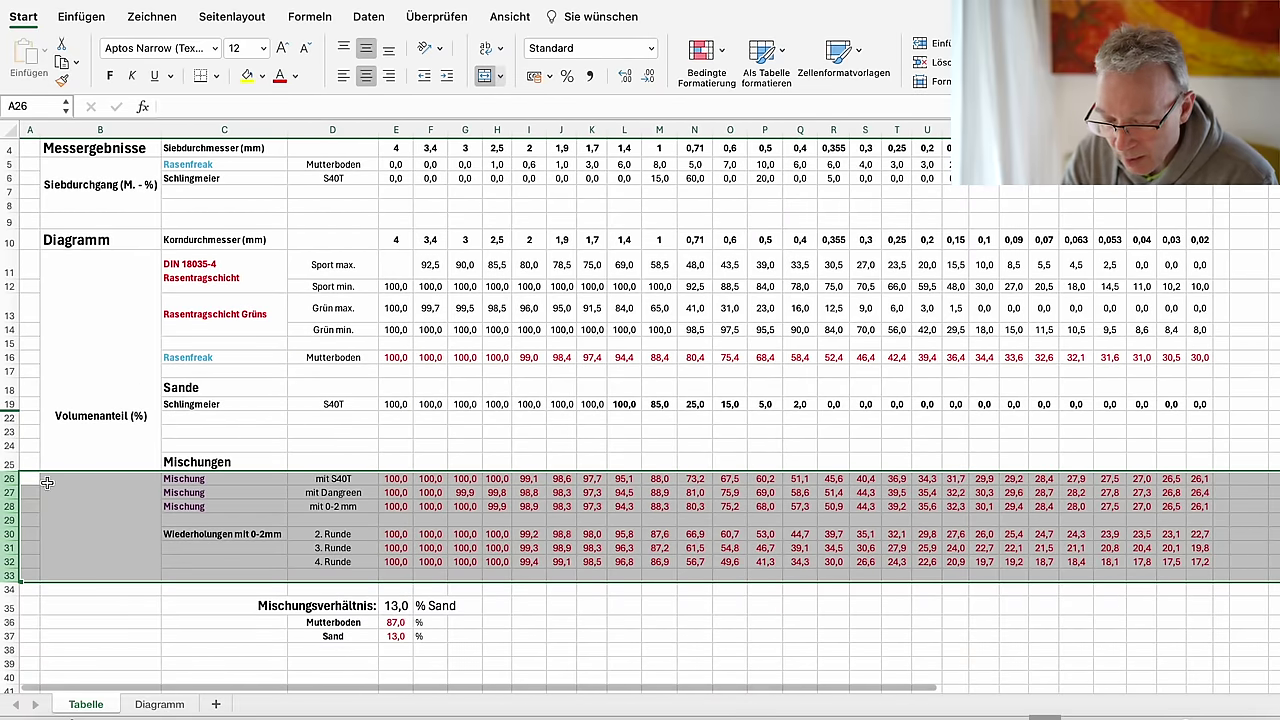
Step: Hide rows 27 and 28 with the Dangreen and 0-2 mm mixtures
{"action": "left_click_drag", "start_coordinate": [8, 494], "coordinate": [8, 502]}
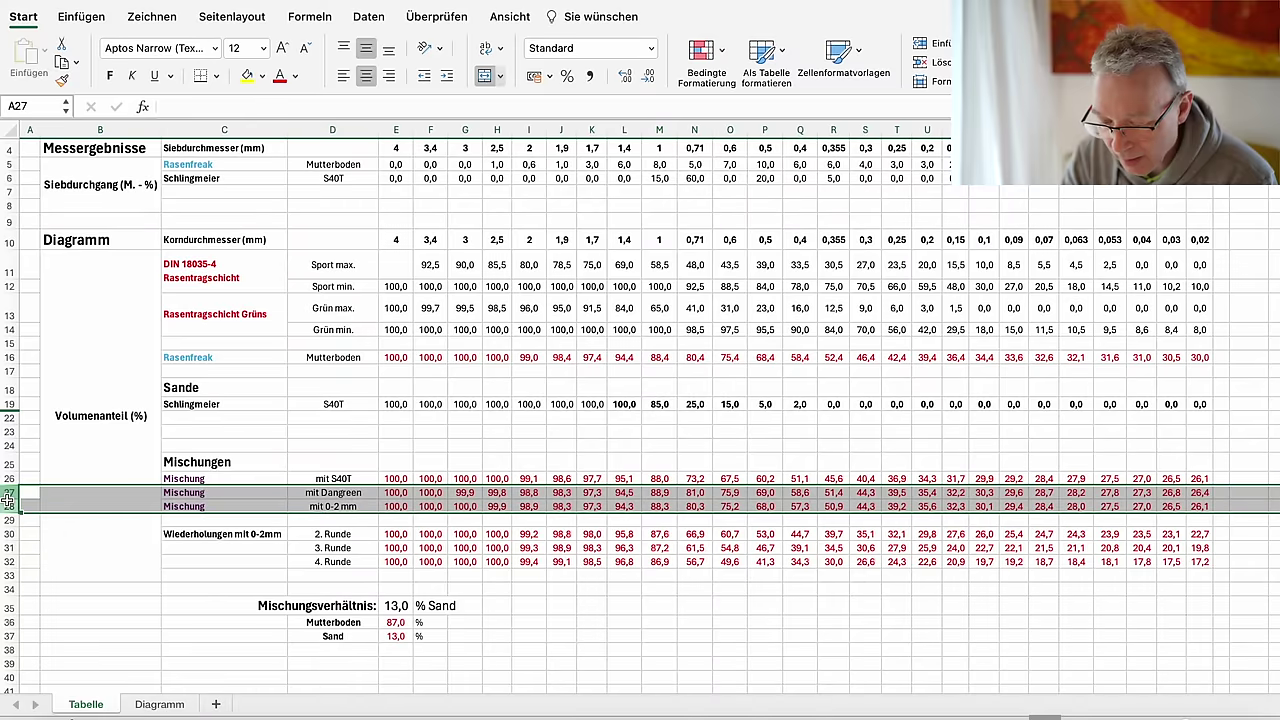
{"action": "right_click", "coordinate": [8, 499]}
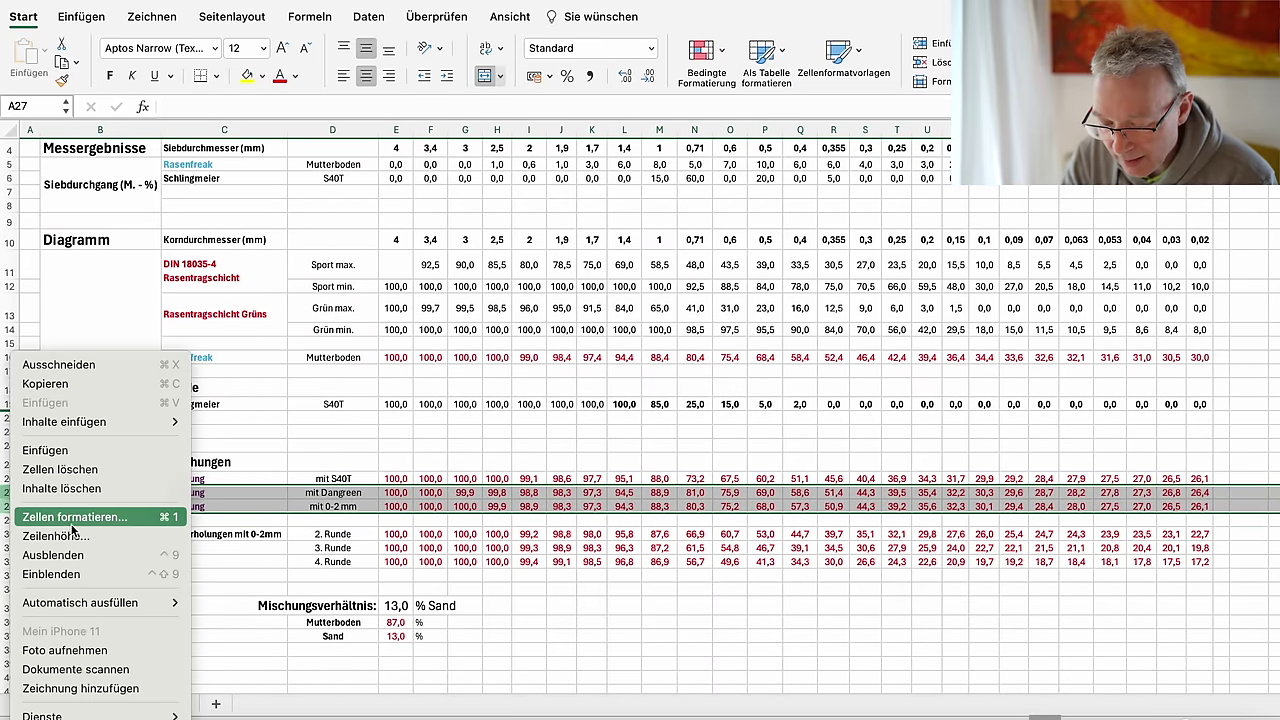
{"action": "left_click", "coordinate": [118, 555]}
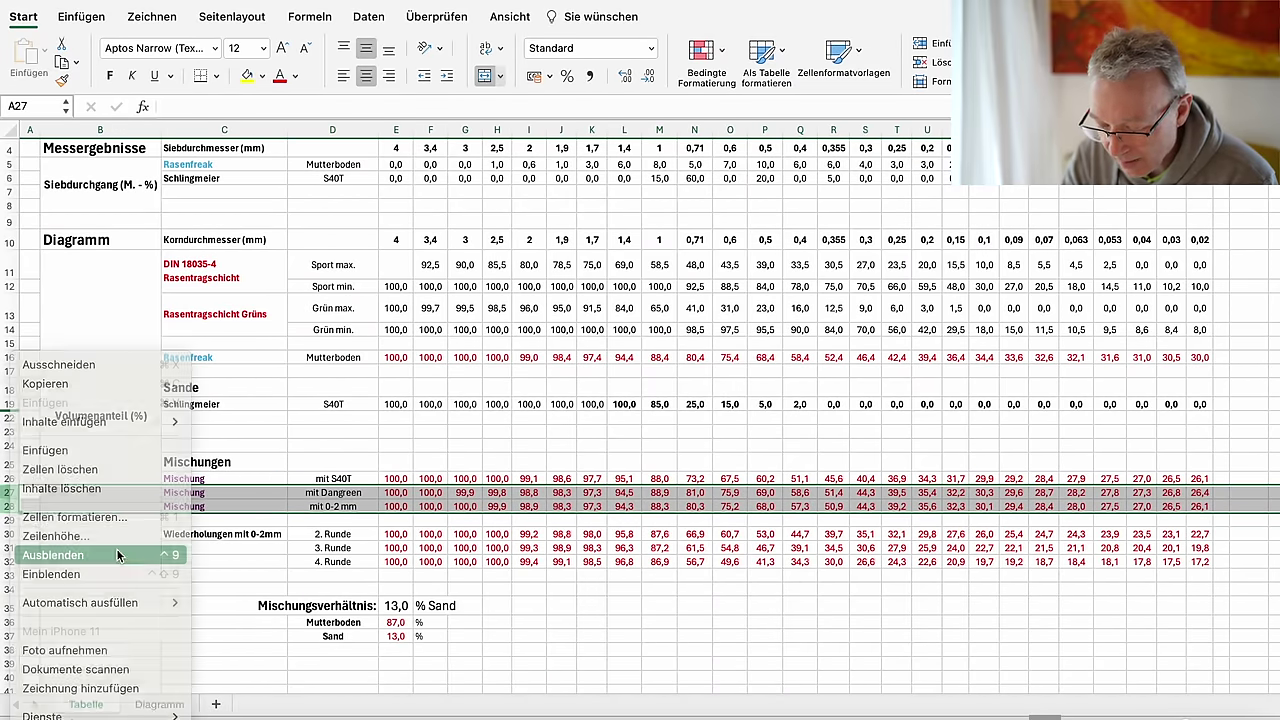
Step: Review the repeat rounds in the Mischungen table and compare the 2. to 4. Runde curves with Mutterboden in the chart
{"action": "left_click", "coordinate": [341, 479]}
{"action": "left_click", "coordinate": [362, 506]}
{"action": "left_click", "coordinate": [362, 524]}
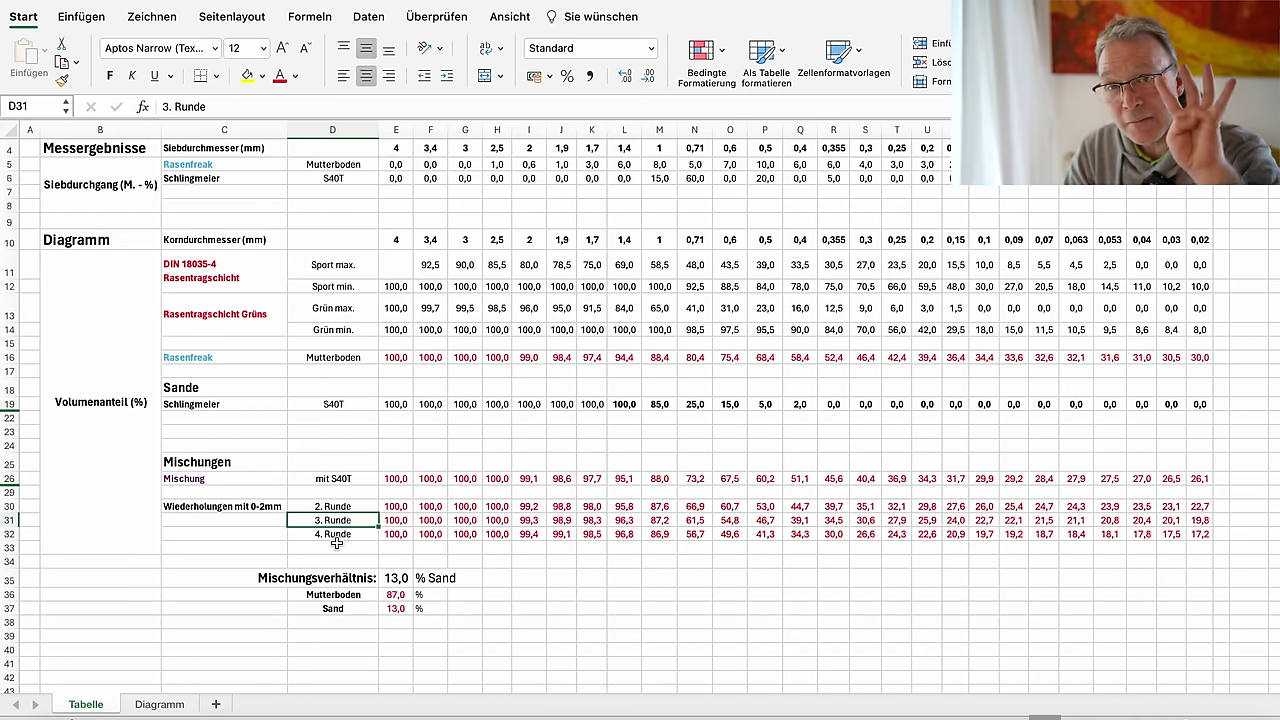
{"action": "left_click", "coordinate": [168, 705]}
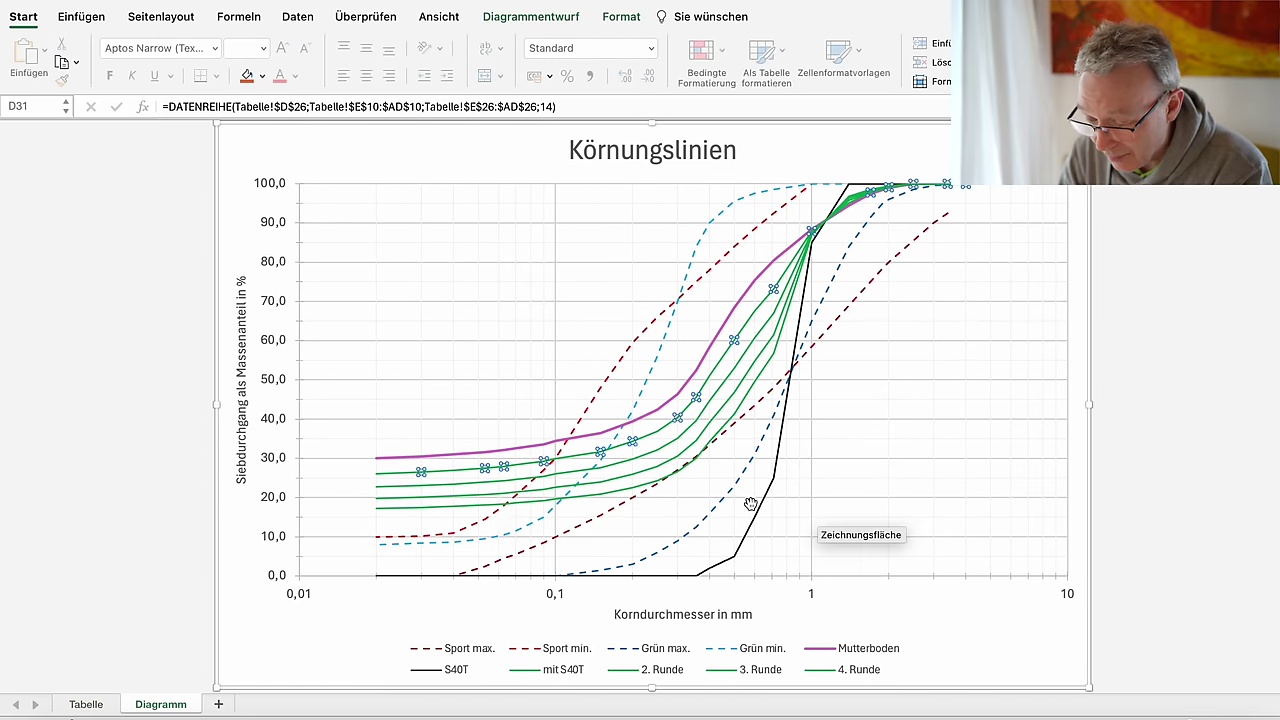
{"action": "mouse_move", "coordinate": [405, 461]}
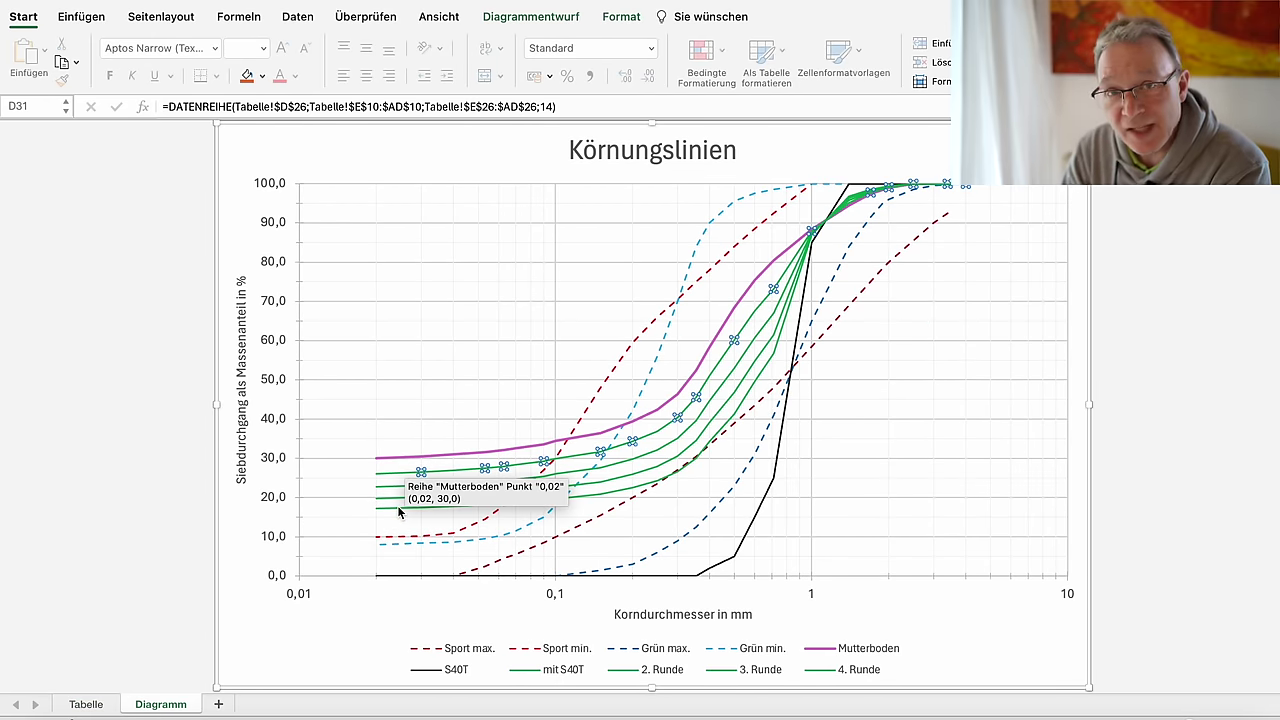
{"action": "mouse_move", "coordinate": [399, 512]}
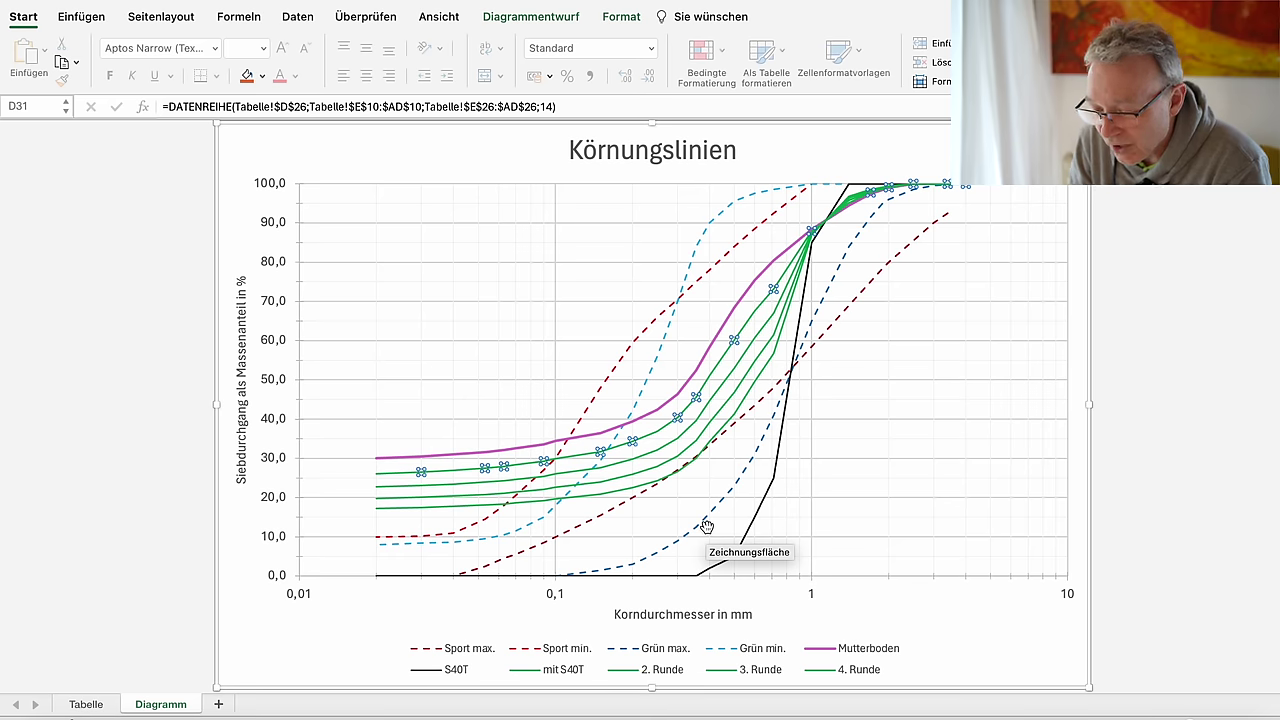
Step: Set the Mischungsverhältnis to 6 % sand in cell E35 of the Tabelle sheet
{"action": "left_click", "coordinate": [86, 703]}
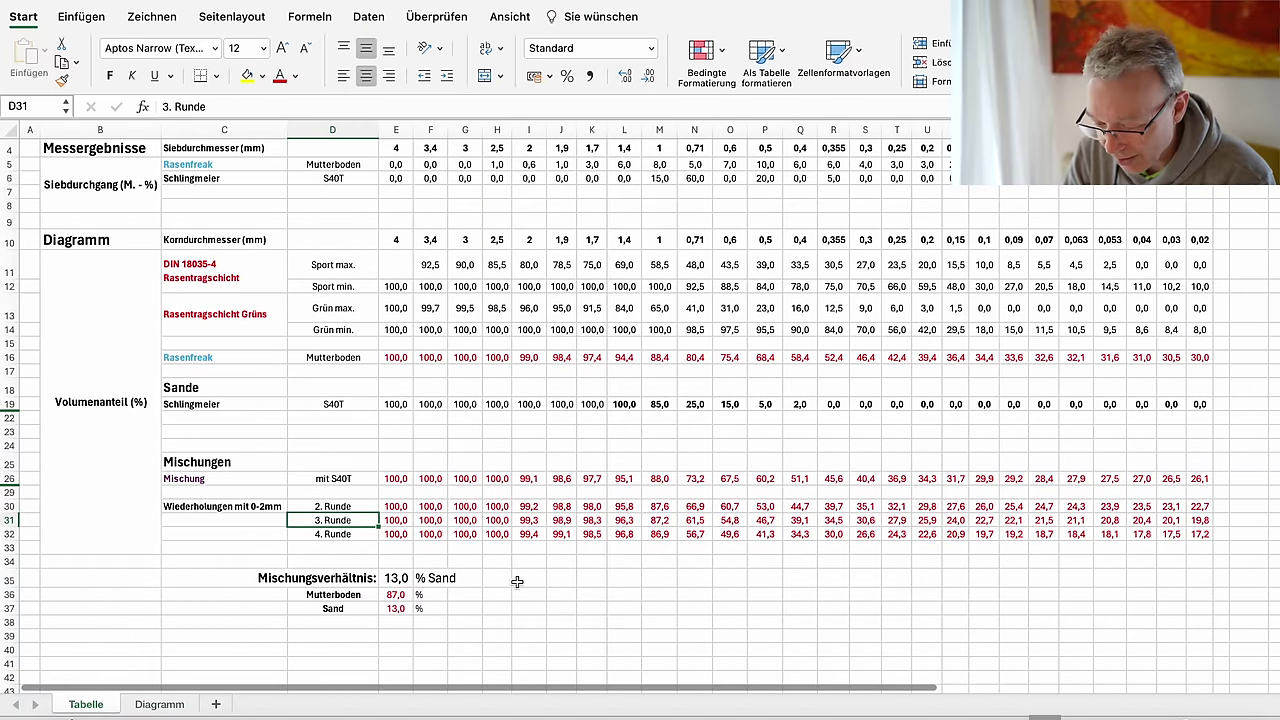
{"action": "left_click", "coordinate": [405, 581]}
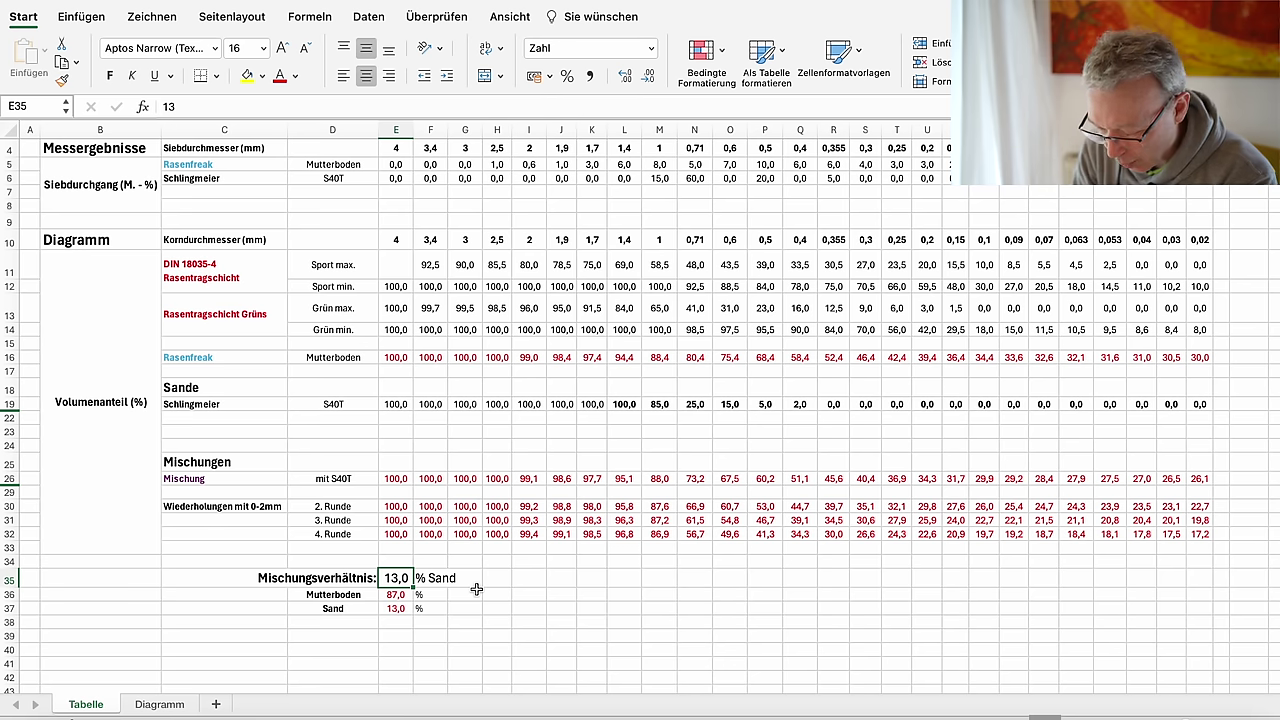
{"action": "type", "text": "6"}
{"action": "key", "text": "Return"}
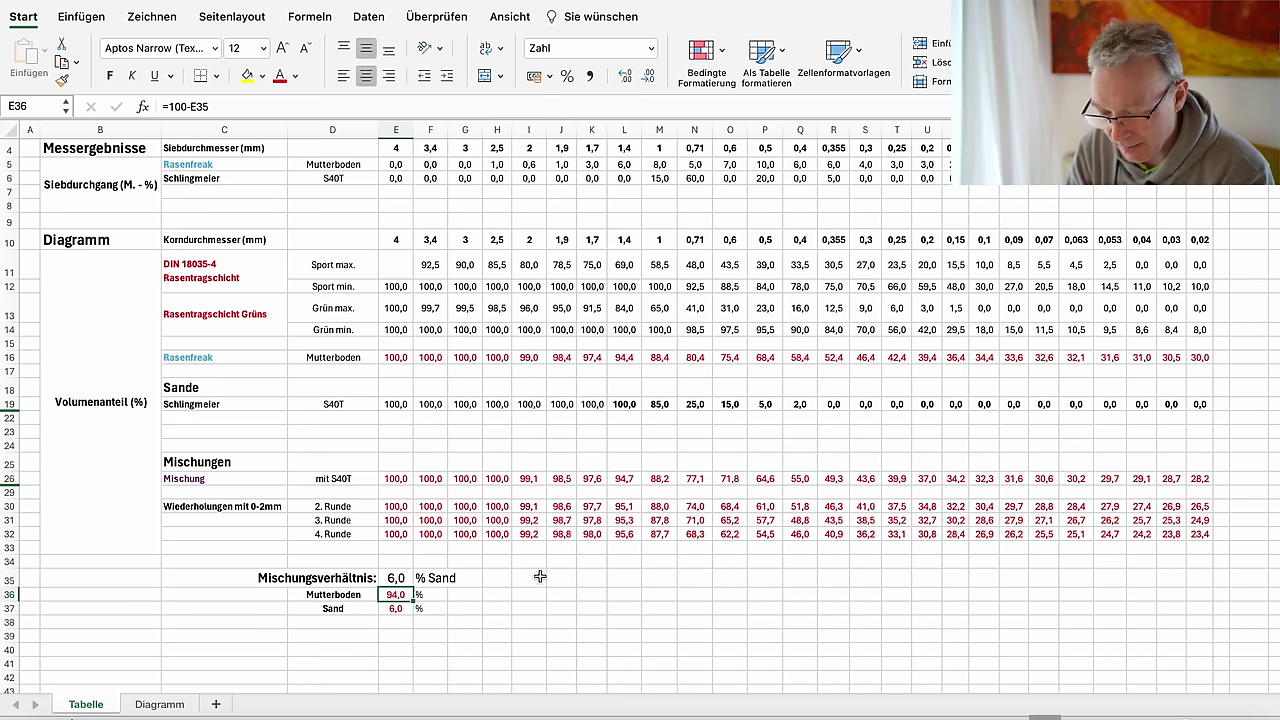
Step: Open the recent workbook Sandmengen berechnen V1.1 and view its Aerifizieren section
{"action": "left_click", "coordinate": [105, 0]}
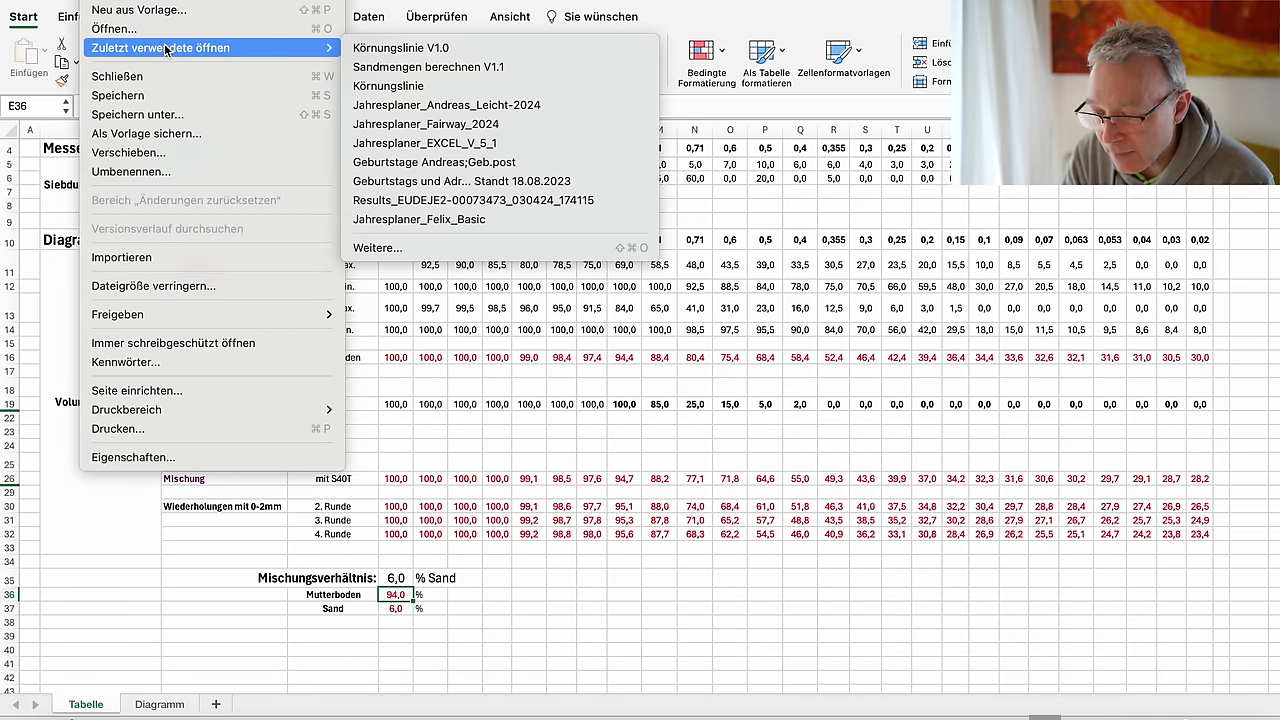
{"action": "left_click", "coordinate": [576, 262]}
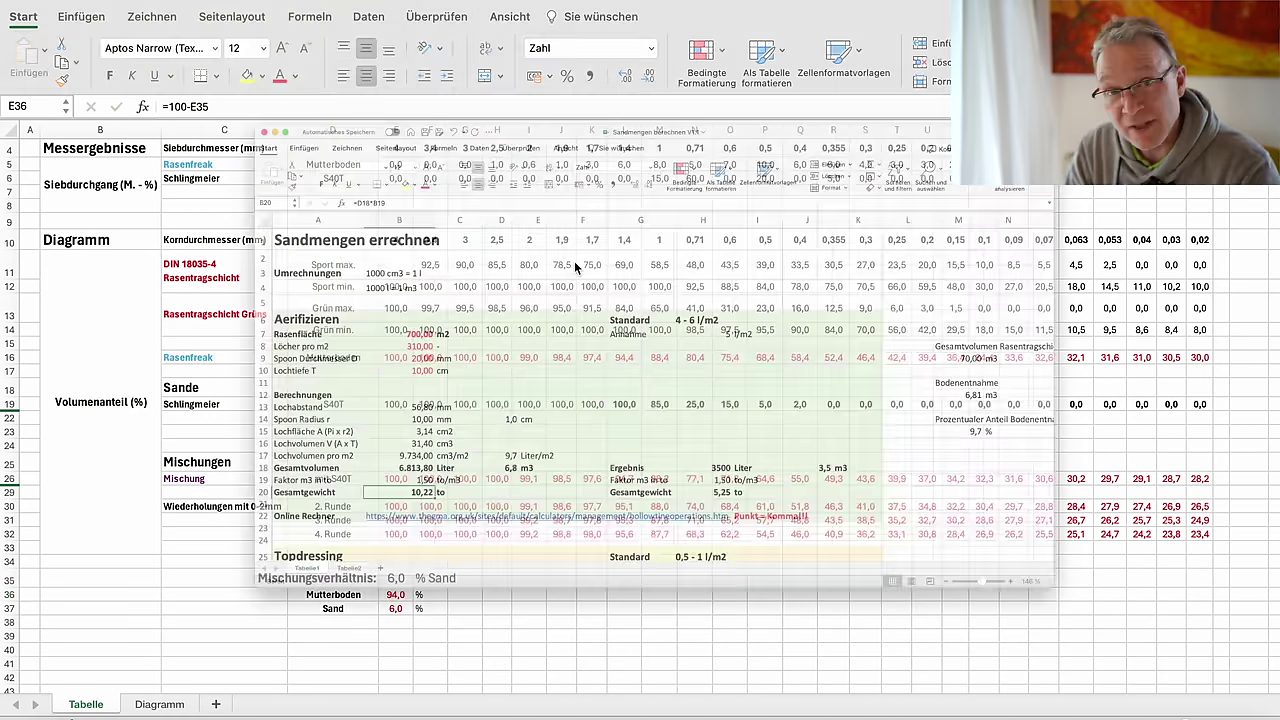
{"action": "scroll", "coordinate": [617, 403], "scroll_direction": "down", "scroll_amount": 2}
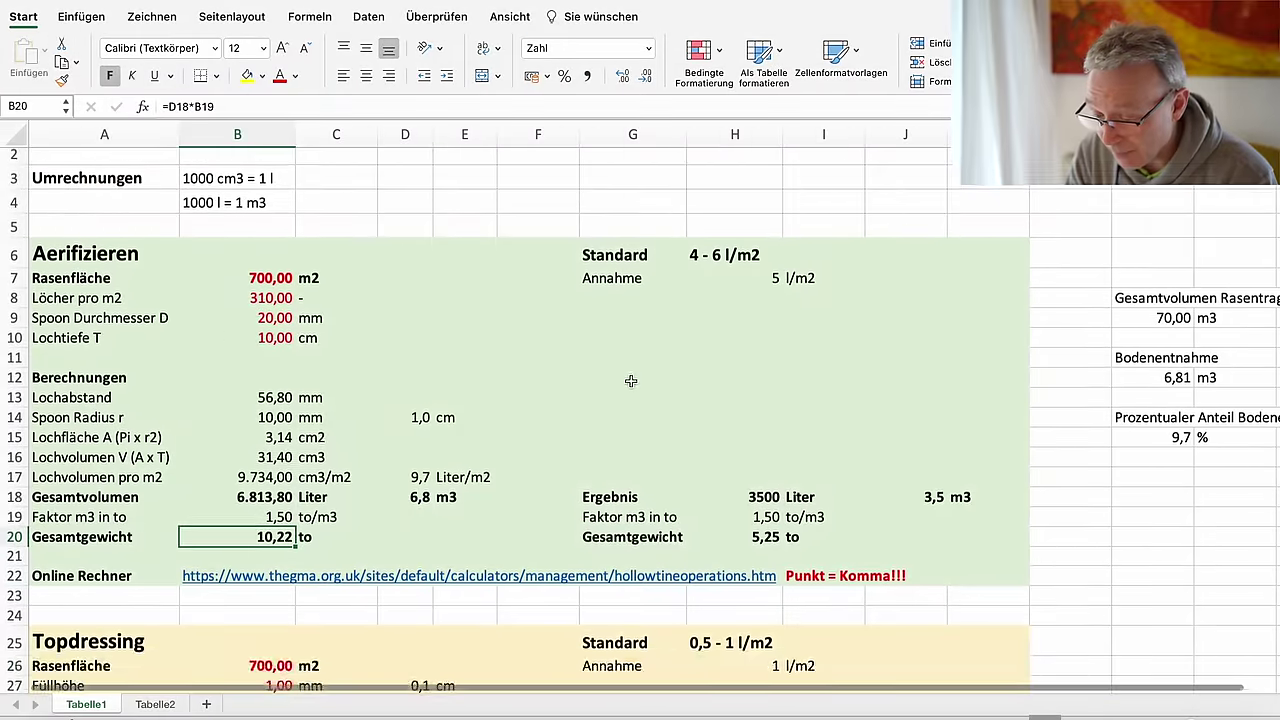
{"action": "scroll", "coordinate": [629, 374], "scroll_direction": "up", "scroll_amount": 2}
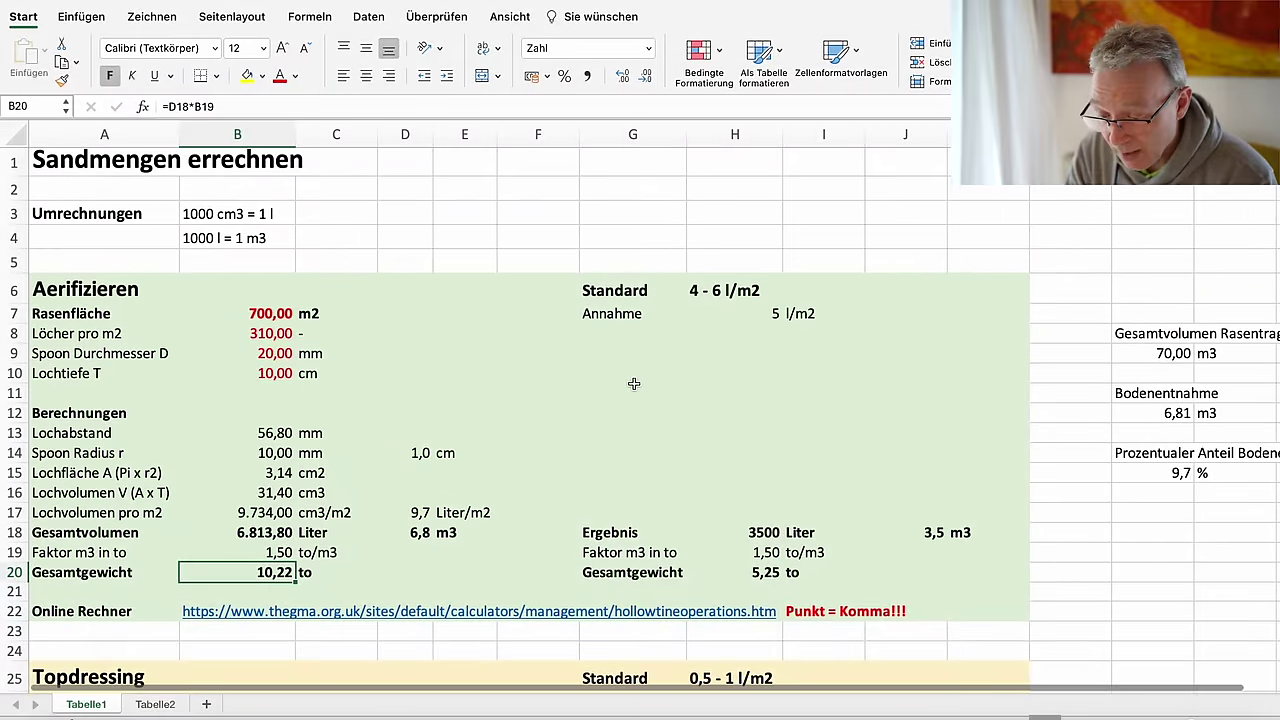
Step: Set the Spoon Durchmesser D in the Aerifizieren section to 16 mm
{"action": "left_click", "coordinate": [277, 337]}
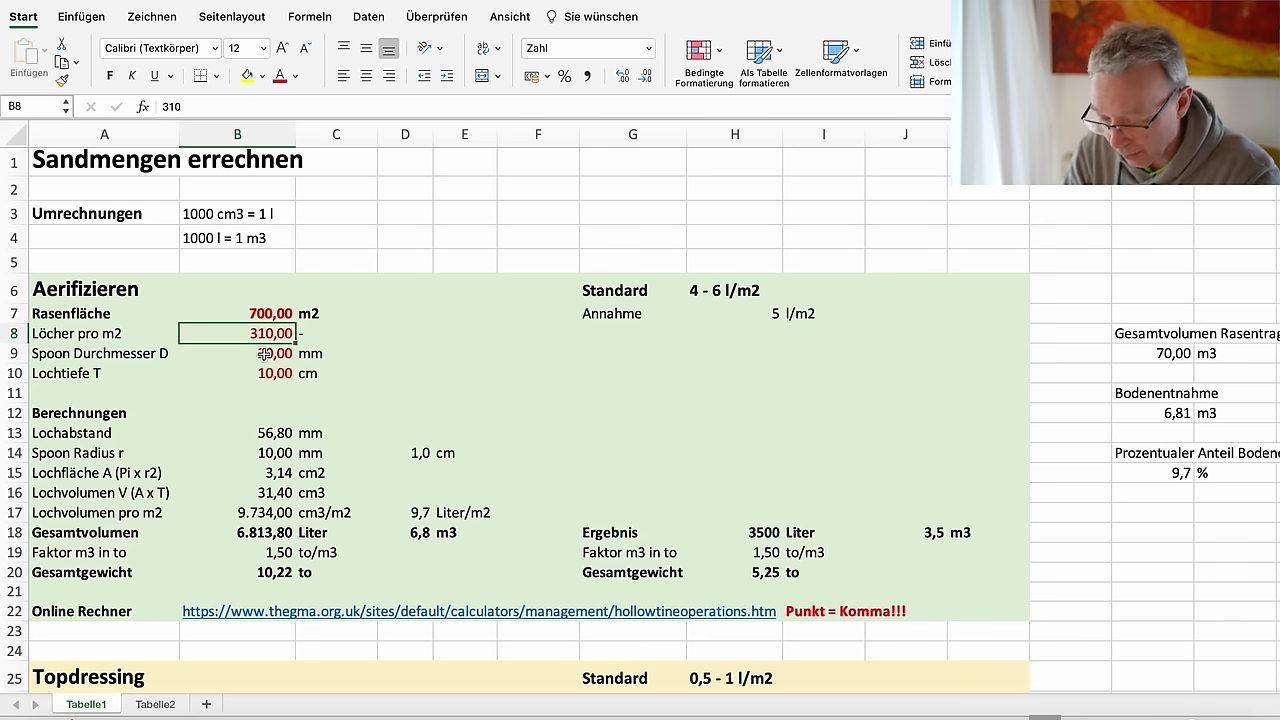
{"action": "key", "text": "Down"}
{"action": "type", "text": "16"}
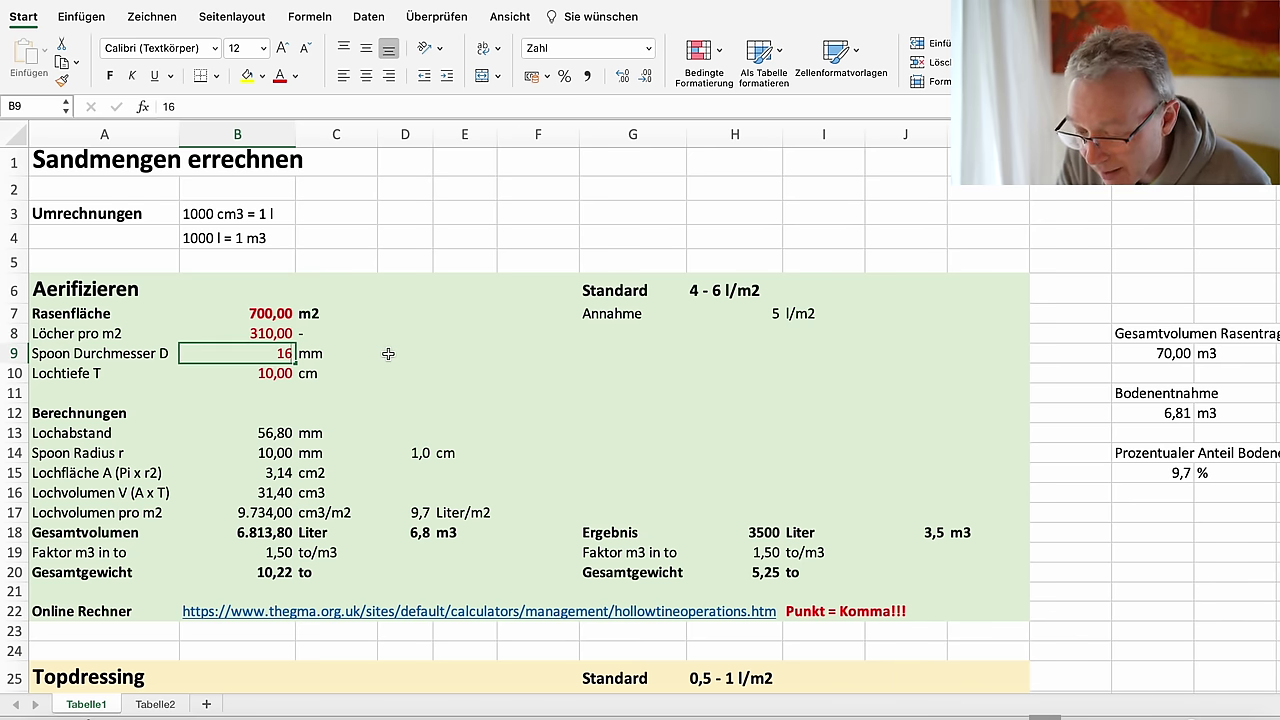
{"action": "key", "text": "Return"}
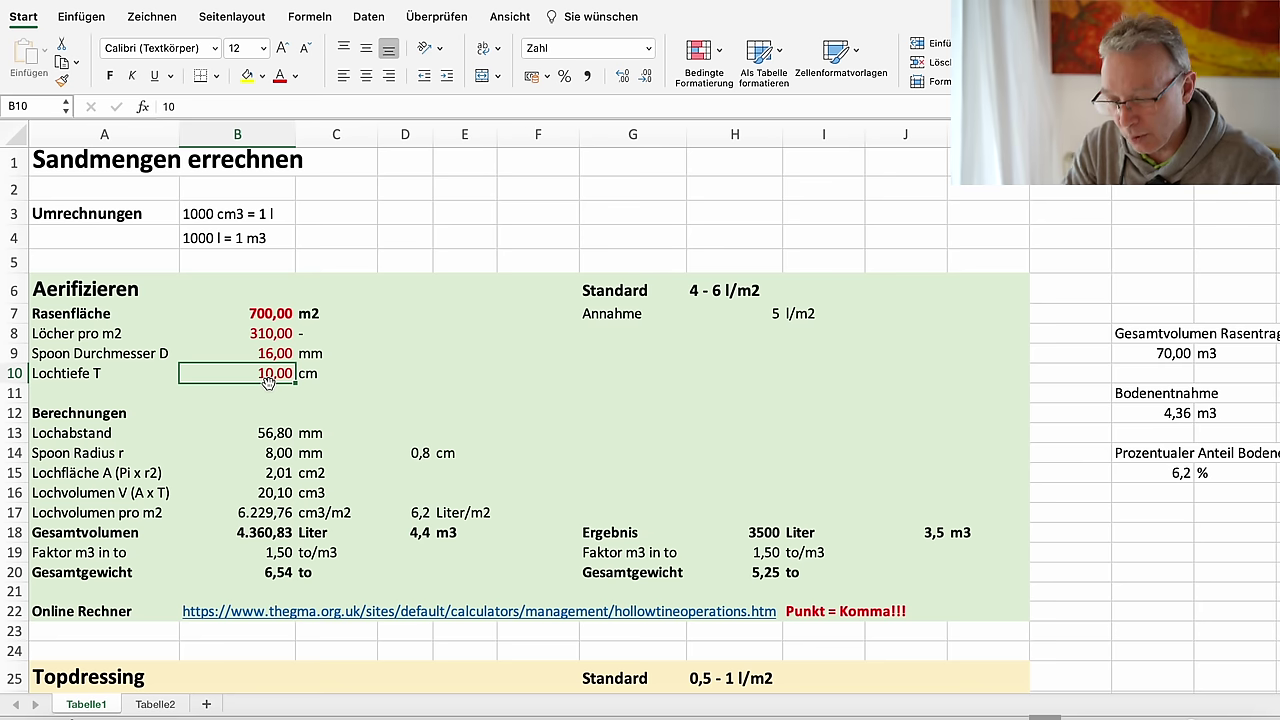
Step: Set Löcher pro m2 in the Aerifizieren section to 330
{"action": "left_click", "coordinate": [262, 333]}
{"action": "key", "text": "F2"}
{"action": "key", "text": "BackSpace"}
{"action": "key", "text": "BackSpace"}
{"action": "type", "text": "30"}
{"action": "key", "text": "Return"}
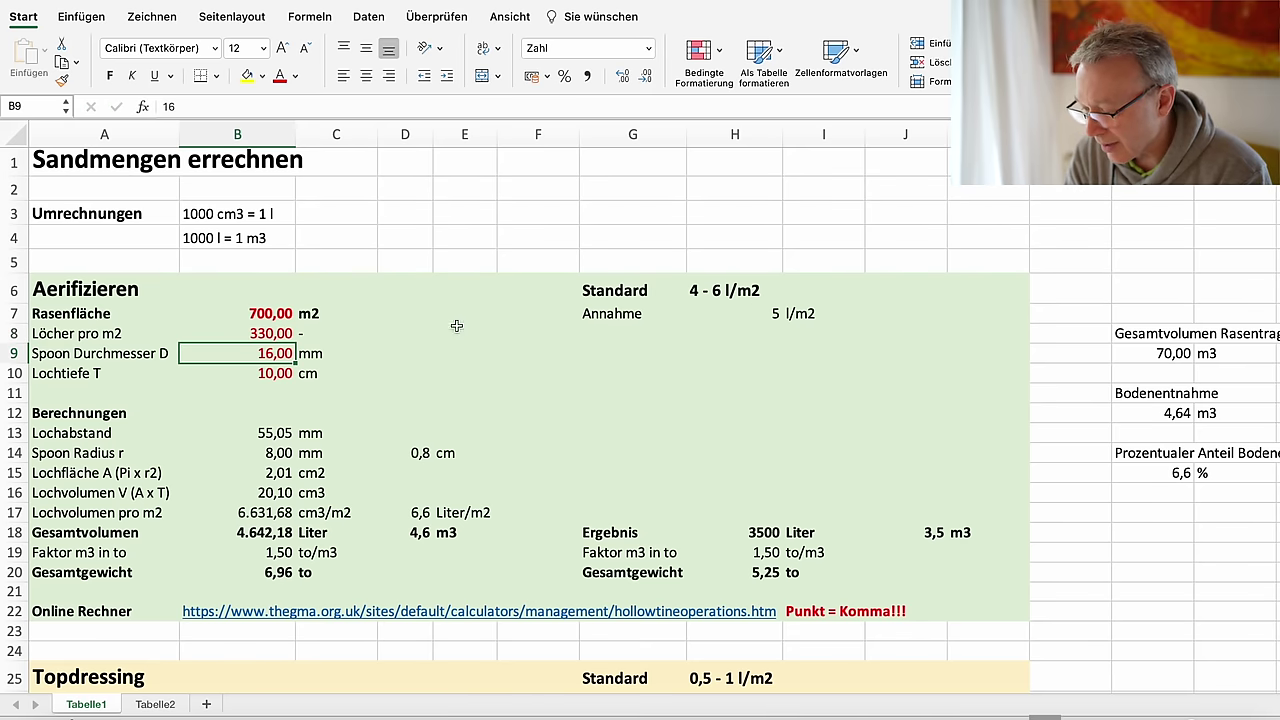
Step: Set the Spoon Durchmesser D in the Aerifizieren section to 20 mm
{"action": "left_click", "coordinate": [1176, 470]}
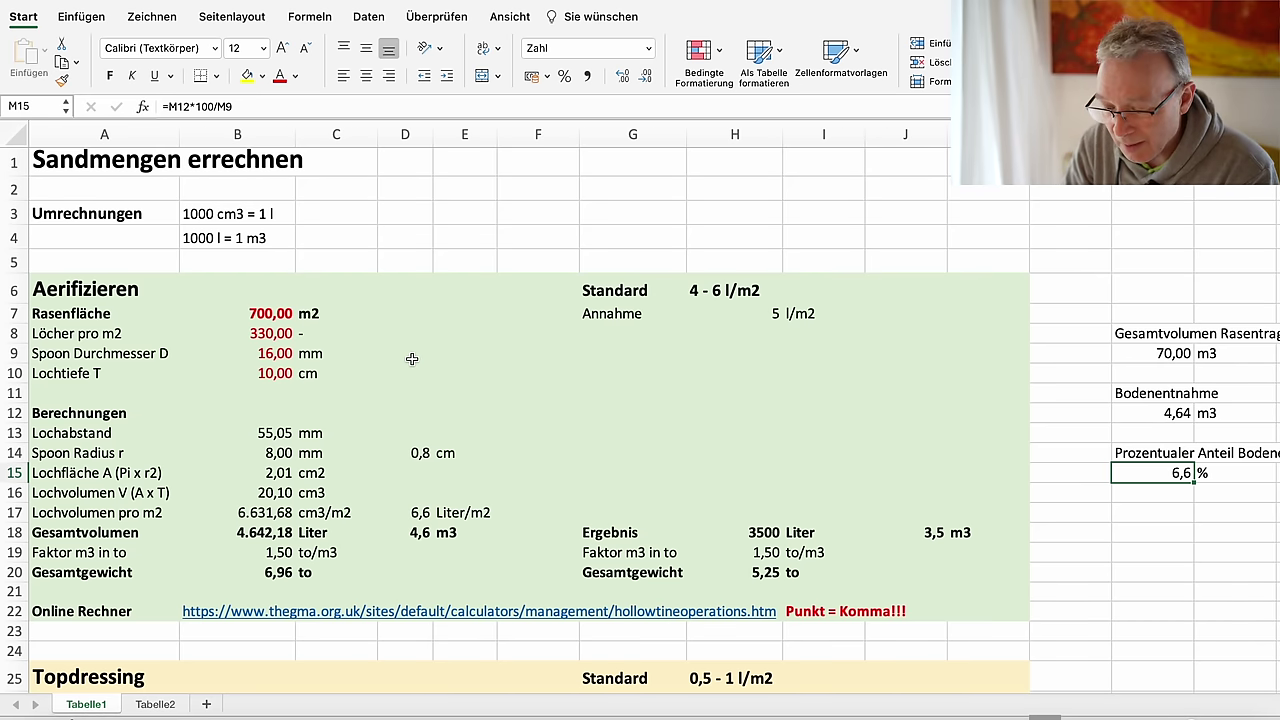
{"action": "left_click", "coordinate": [262, 358]}
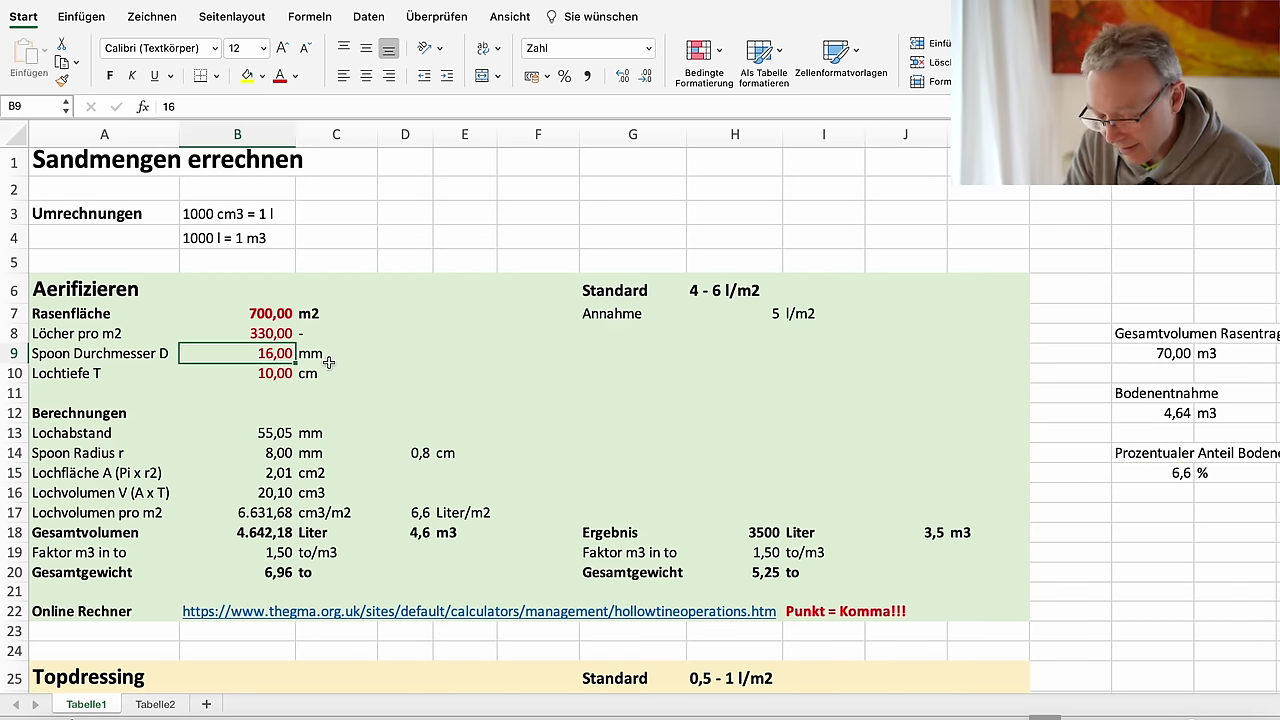
{"action": "type", "text": "20"}
{"action": "key", "text": "Return"}
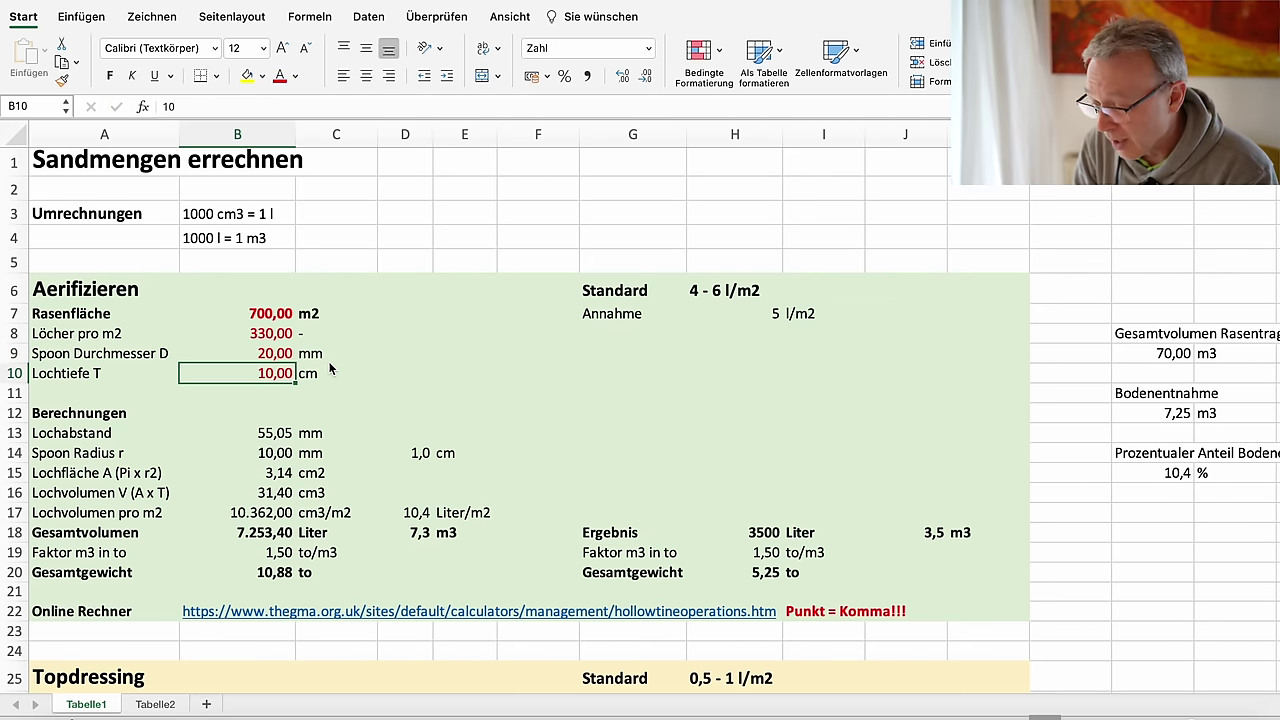
Step: Check the percentage of removed soil in M15 and set Löcher pro m2 in the Aerifizieren section to 440
{"action": "left_click", "coordinate": [1177, 473]}
{"action": "left_click", "coordinate": [266, 332]}
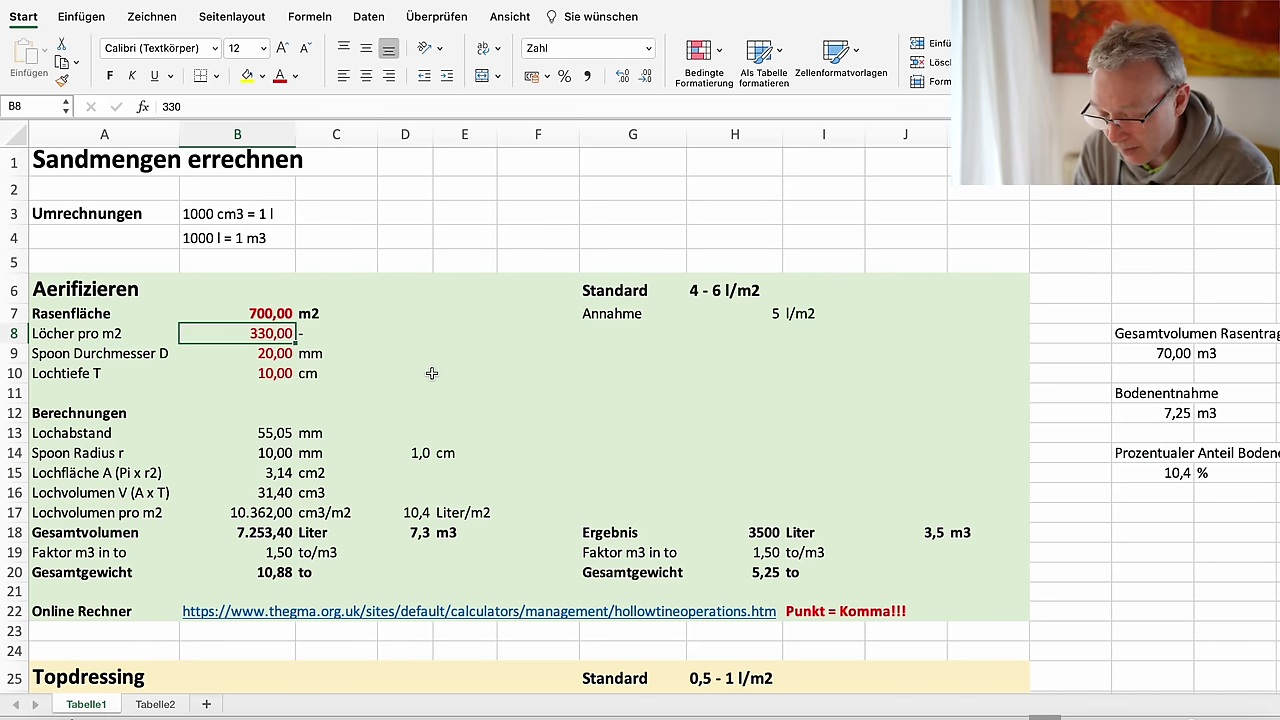
{"action": "type", "text": "440"}
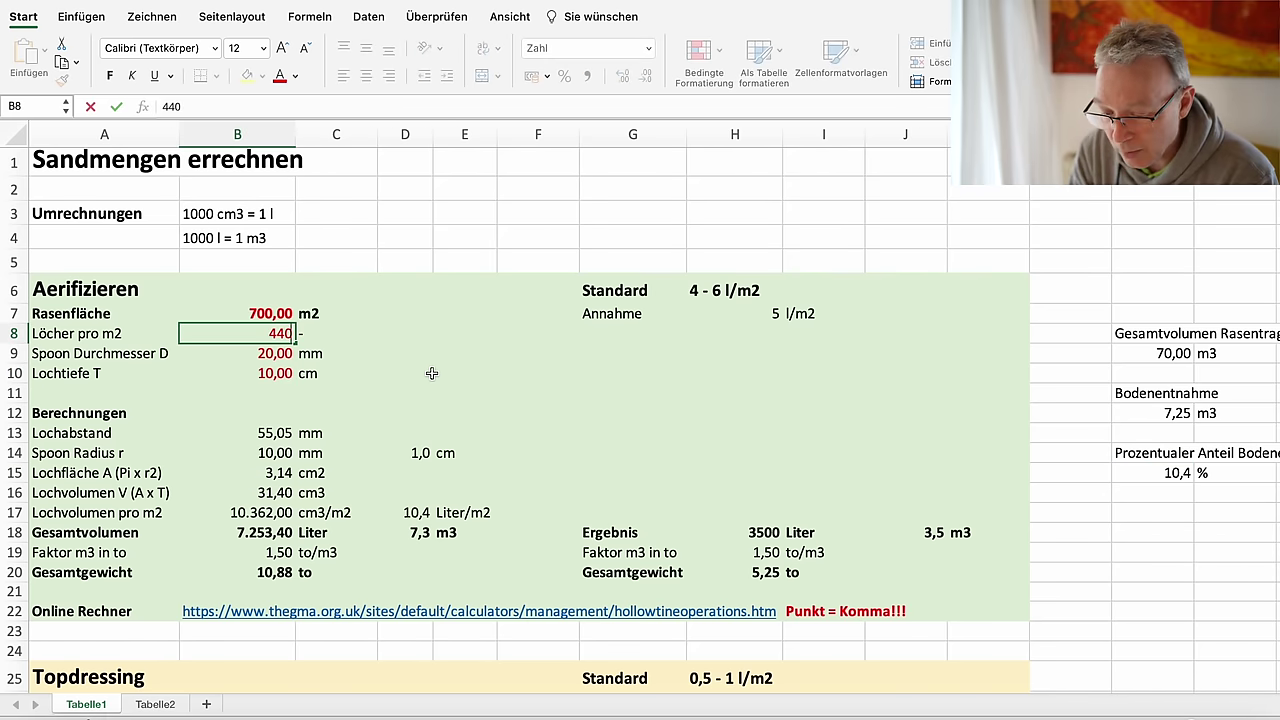
{"action": "key", "text": "Return"}
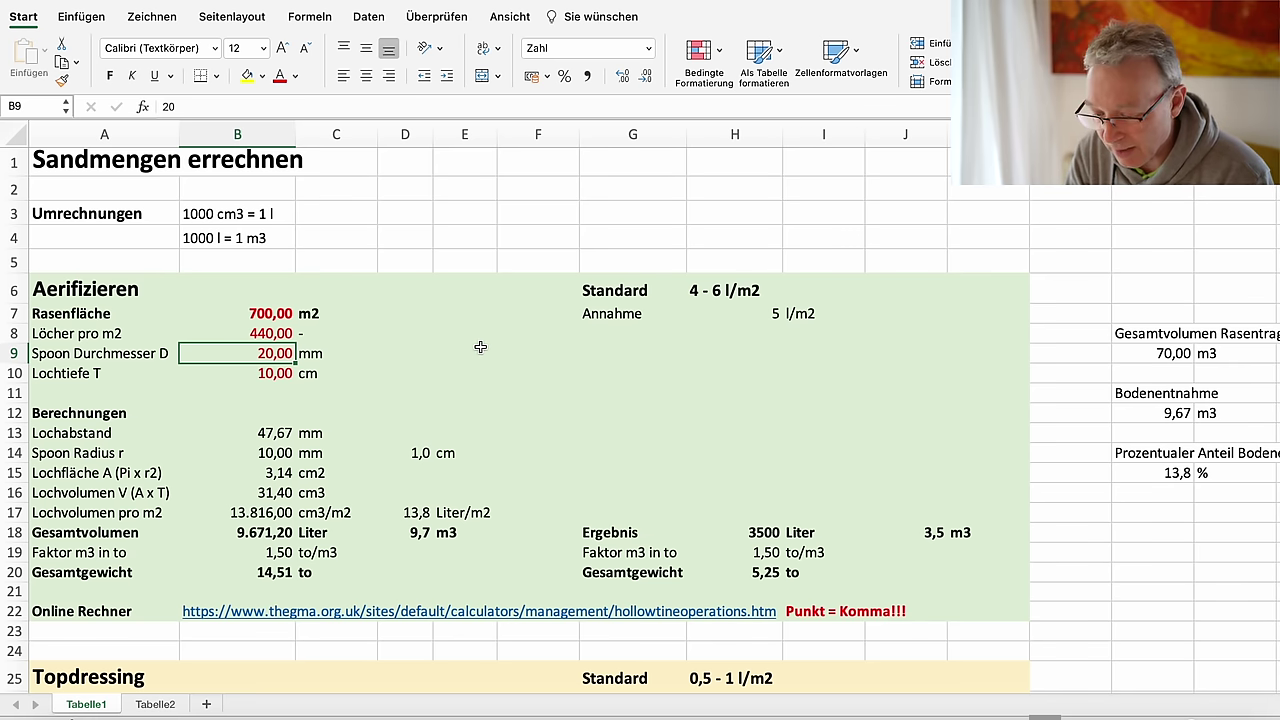
Step: Set the Lochtiefe T in the Aerifizieren section to 8 cm and check the percentage of removed soil in M15
{"action": "left_click", "coordinate": [256, 372]}
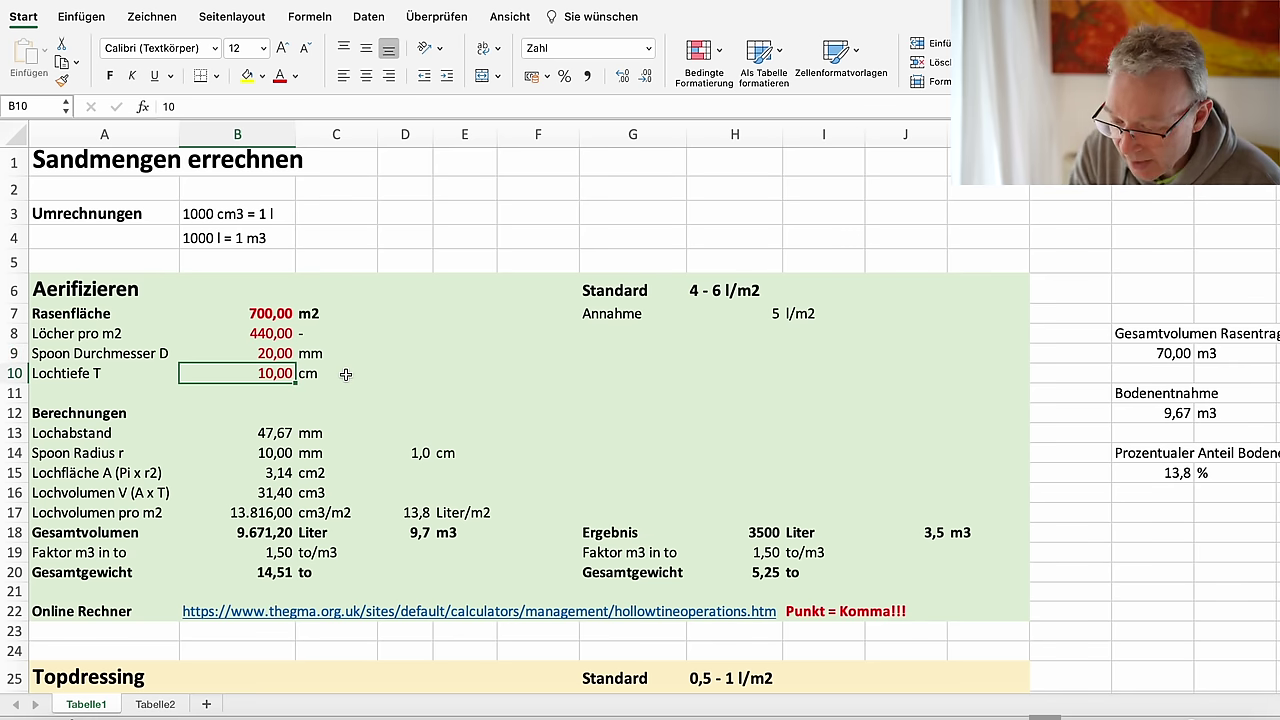
{"action": "type", "text": "8"}
{"action": "key", "text": "Return"}
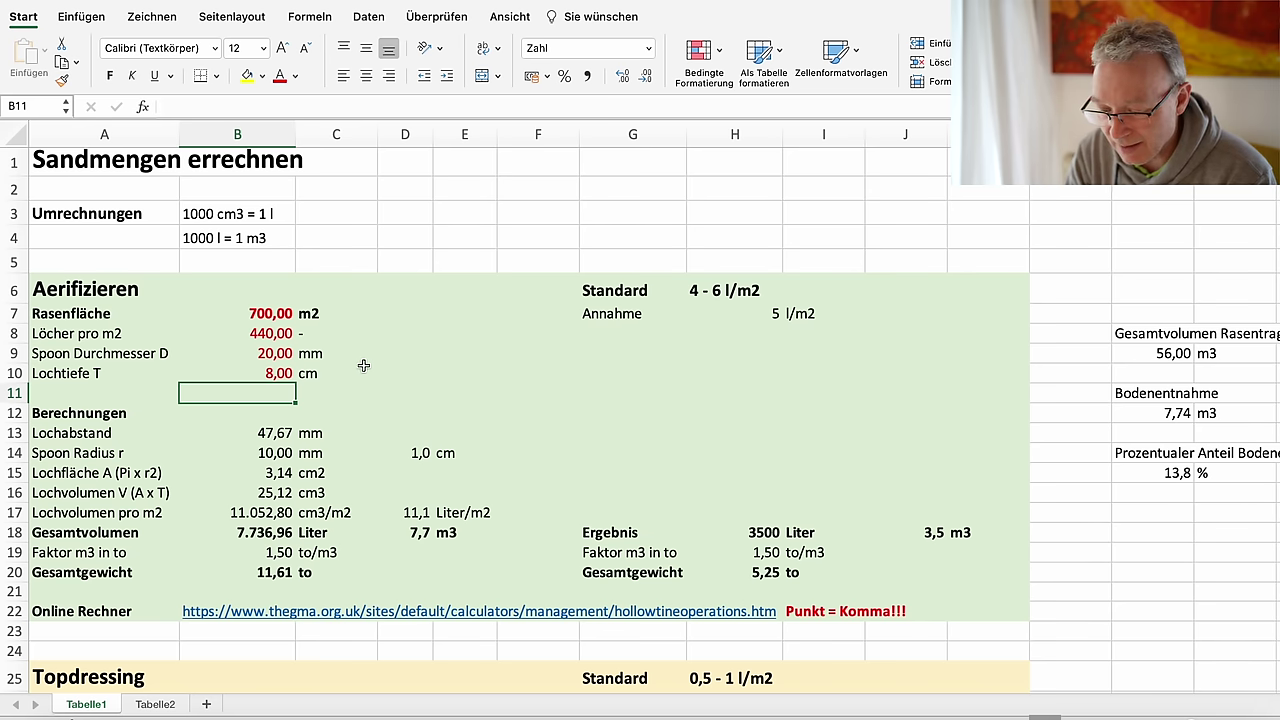
{"action": "left_click", "coordinate": [253, 370]}
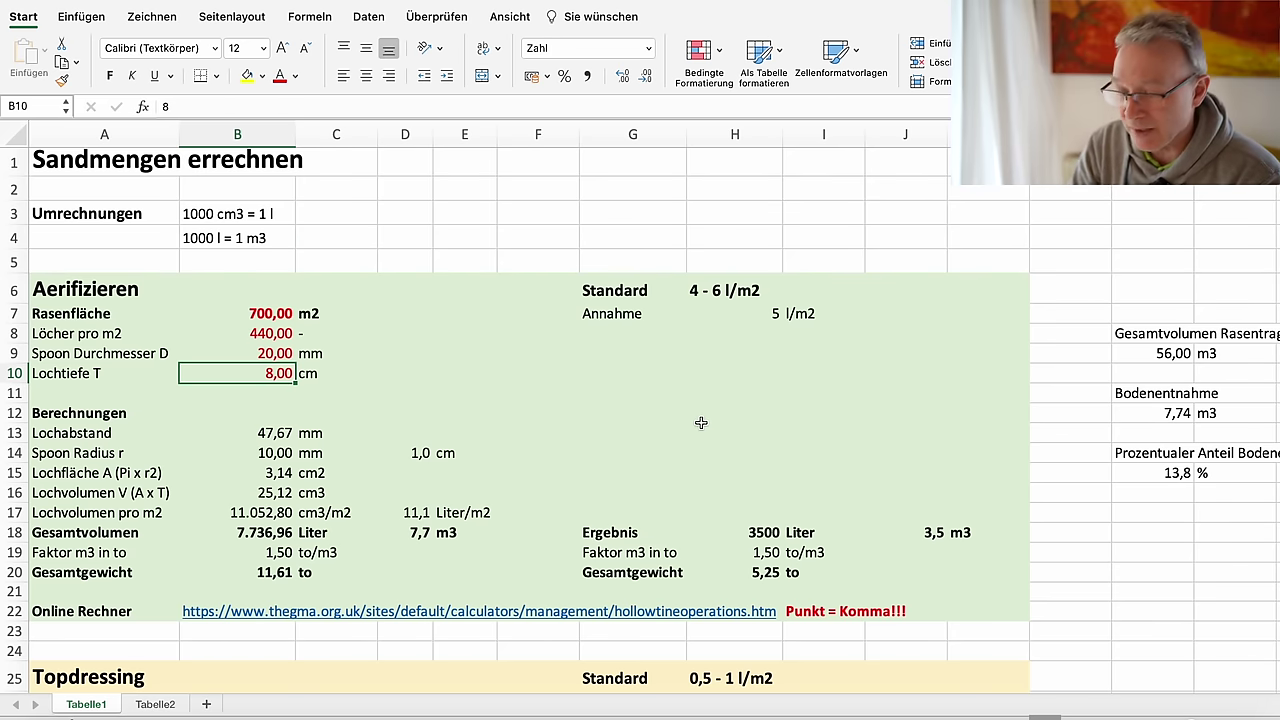
{"action": "left_click", "coordinate": [1185, 473]}
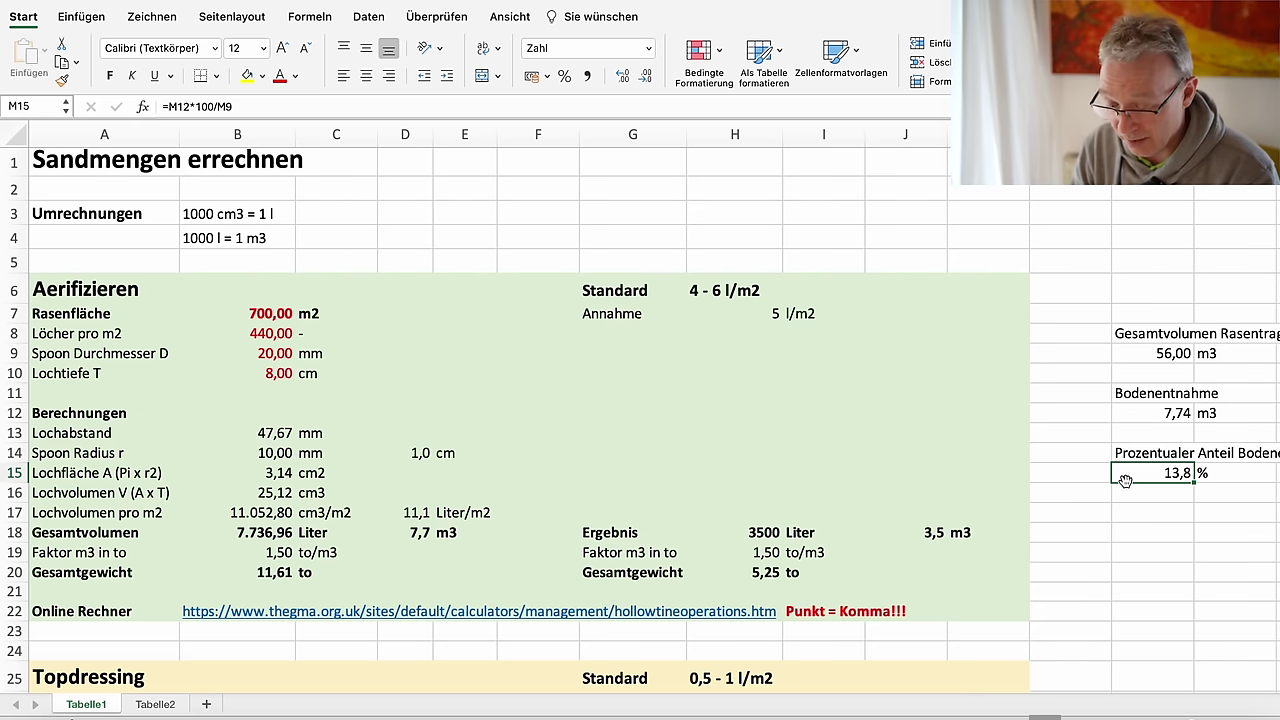
Step: Set Löcher pro m2 to 310 and the Spoon Durchmesser D to 16 mm, and check the percentage of removed soil in M15
{"action": "left_click", "coordinate": [284, 334]}
{"action": "type", "text": "310"}
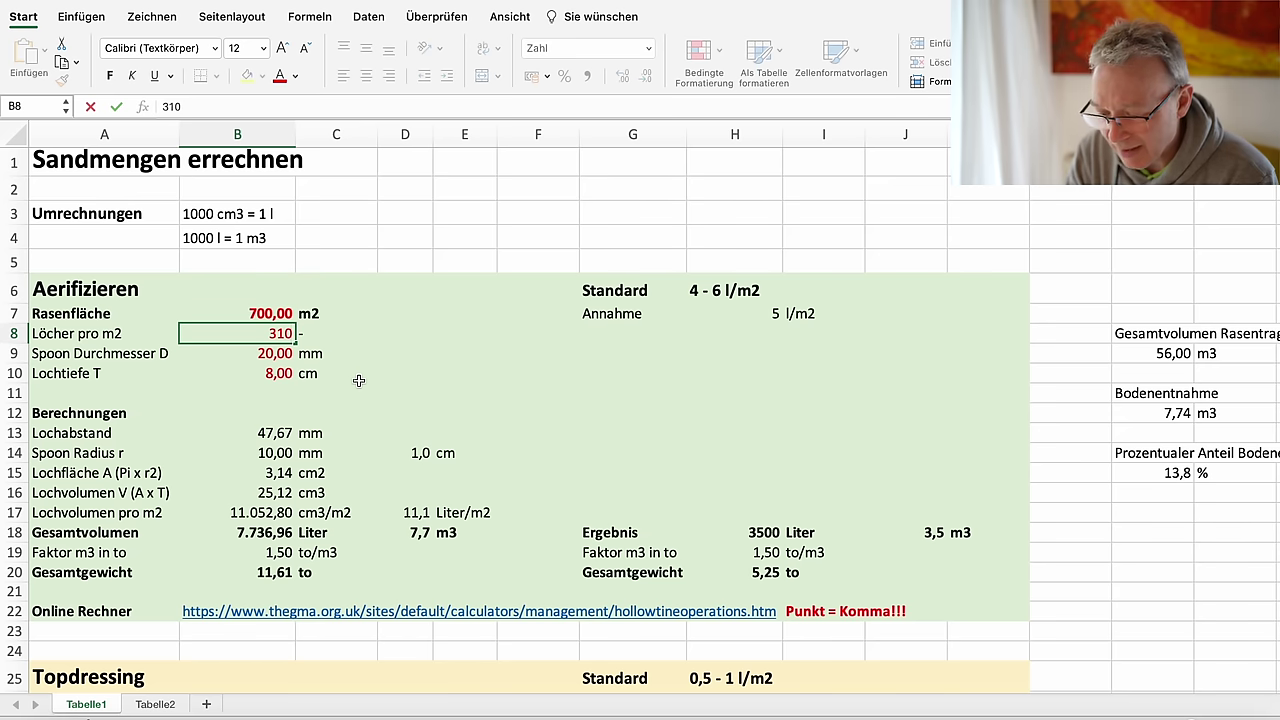
{"action": "key", "text": "Return"}
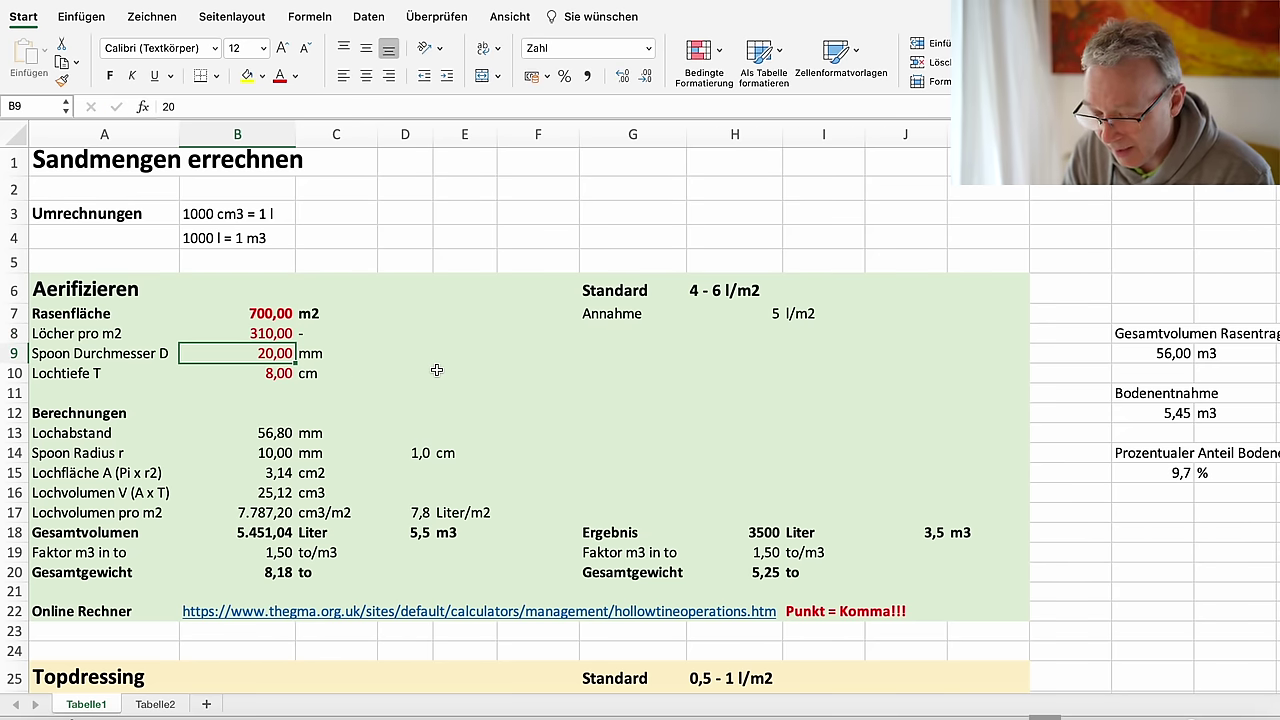
{"action": "type", "text": "16"}
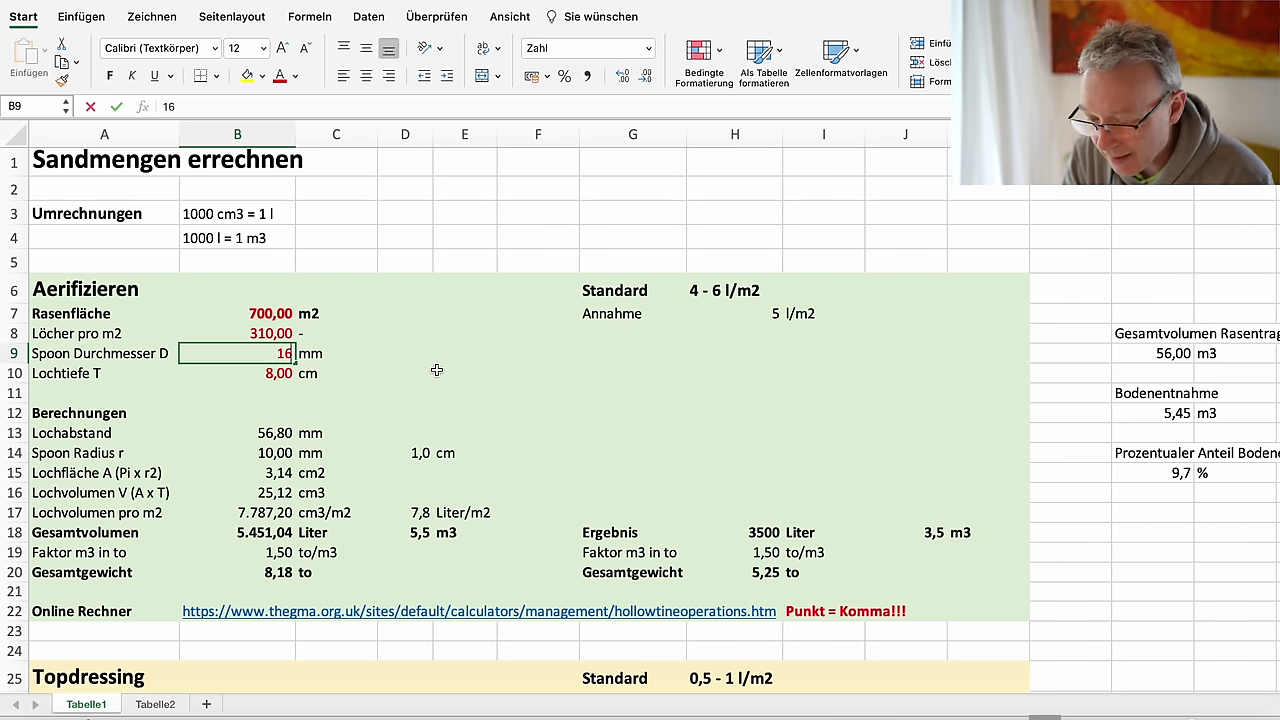
{"action": "key", "text": "Return"}
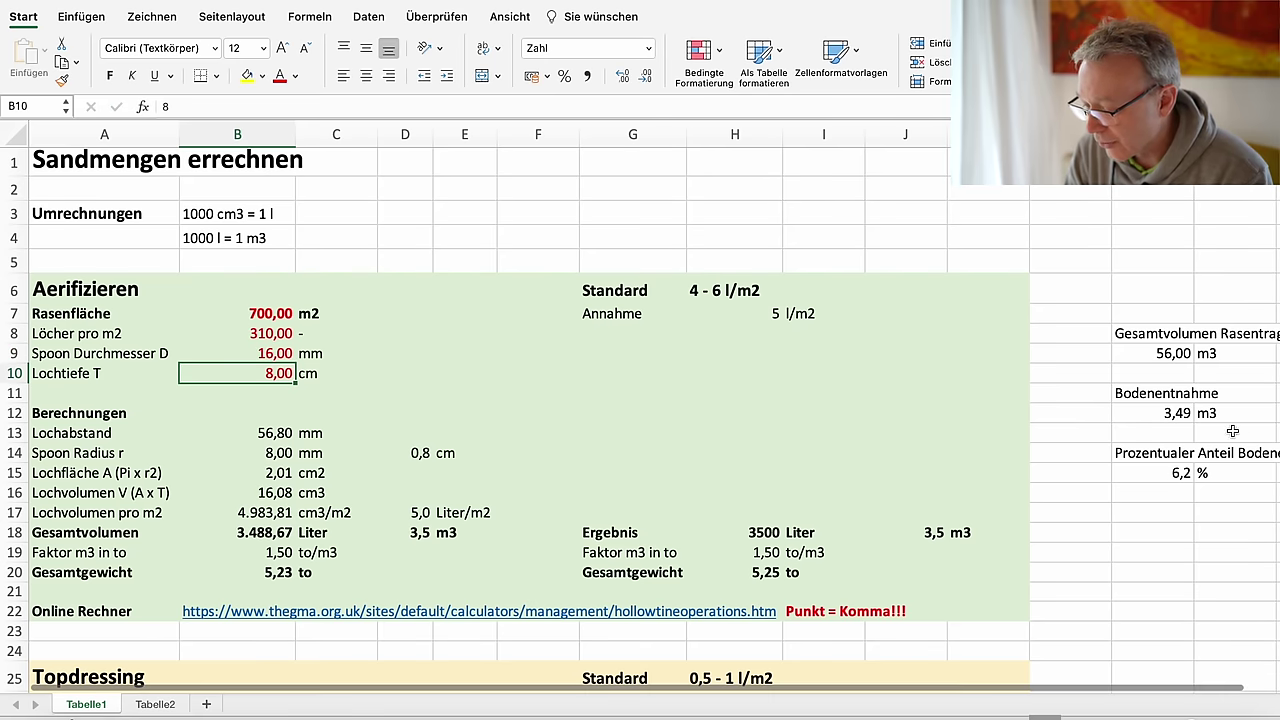
{"action": "left_click", "coordinate": [1182, 475]}
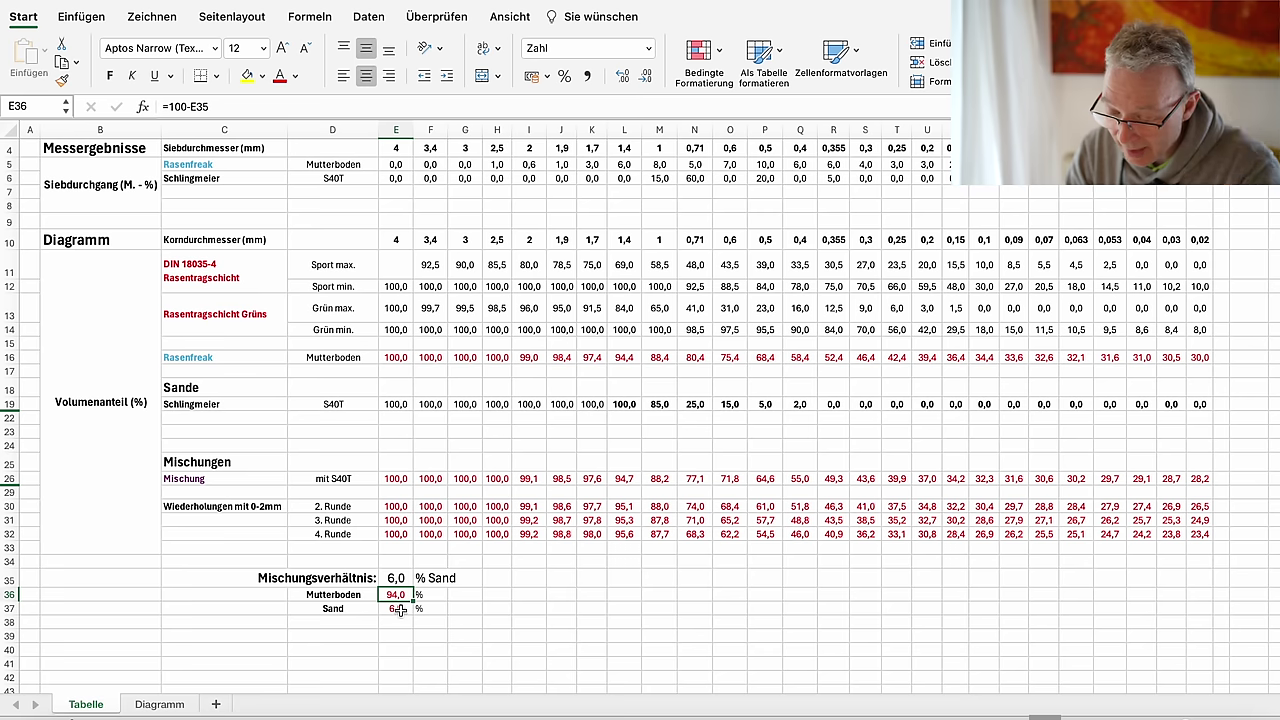
Step: Return to the grain-size workbook's Tabelle sheet and enter 6 % sand as the Mischungsverhältnis in cell E35
{"action": "key", "text": "Down"}
{"action": "key", "text": "Down"}
{"action": "key", "text": "Up"}
{"action": "key", "text": "Up"}
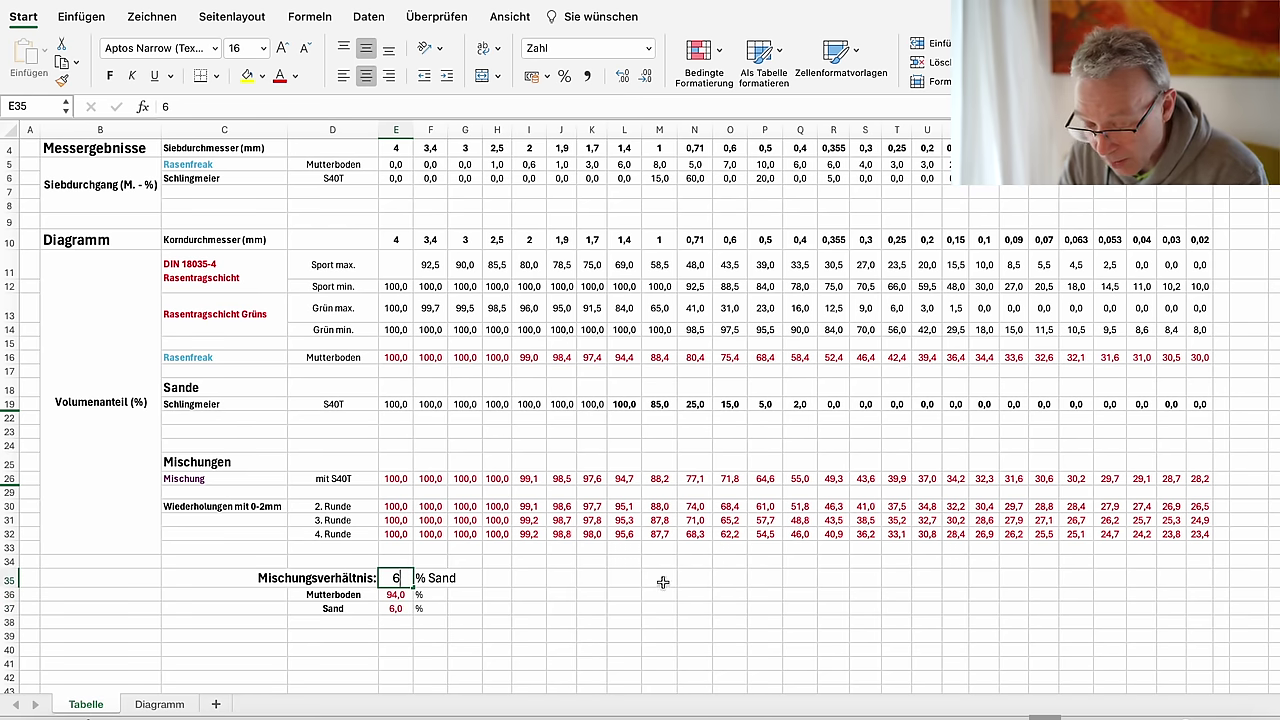
Step: View the Körnungslinien chart on the Diagramm sheet and compare the repeated sanding curves with Mutterboden at the fine-grain end
{"action": "left_click", "coordinate": [172, 704]}
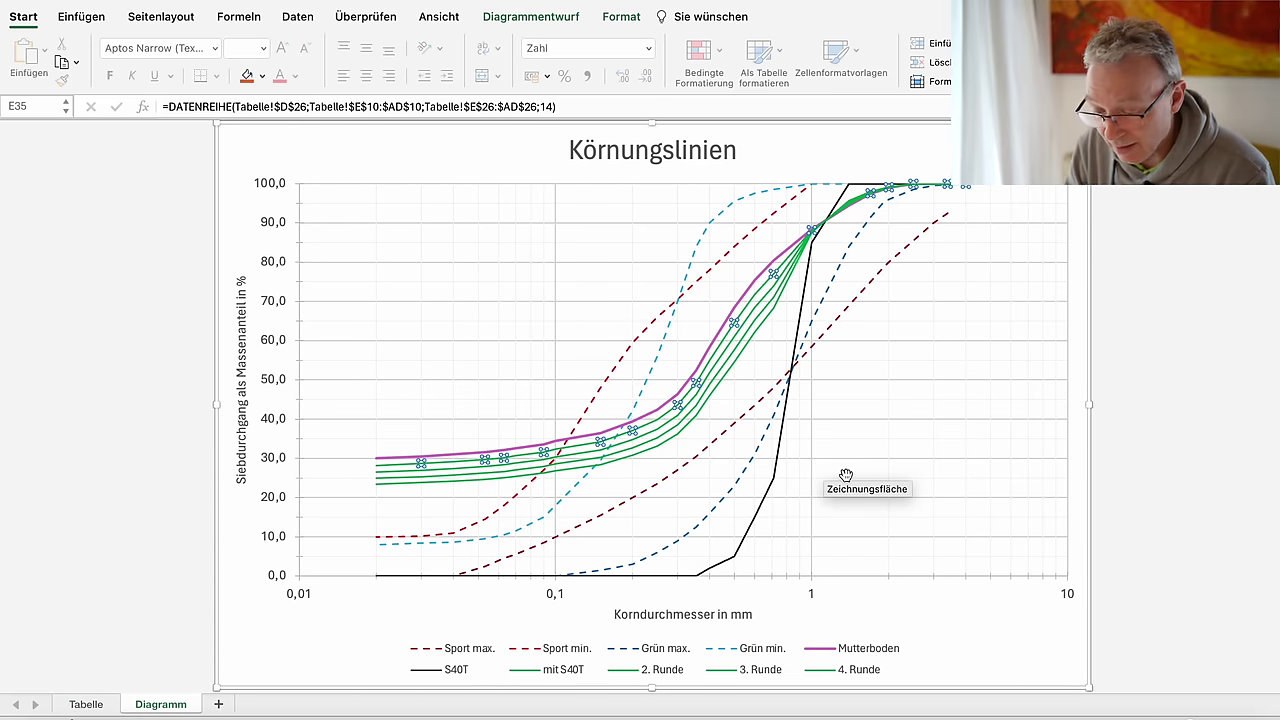
{"action": "mouse_move", "coordinate": [395, 461]}
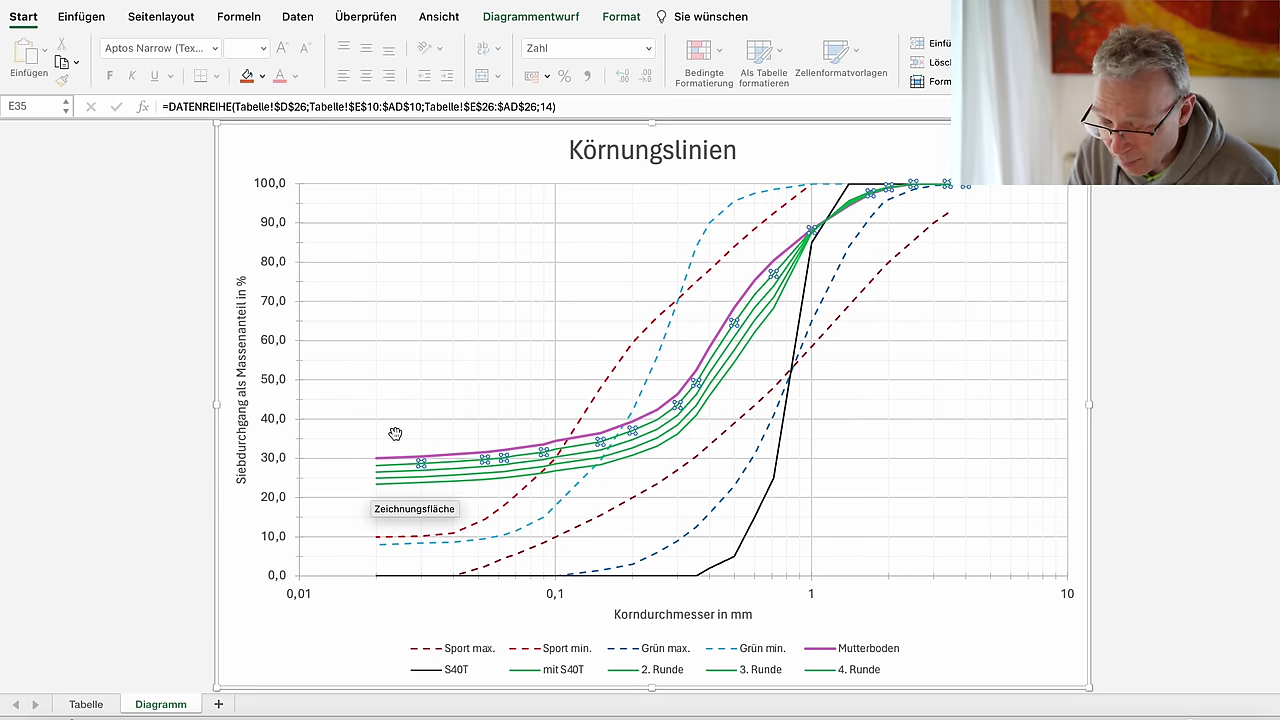
{"action": "mouse_move", "coordinate": [415, 481]}
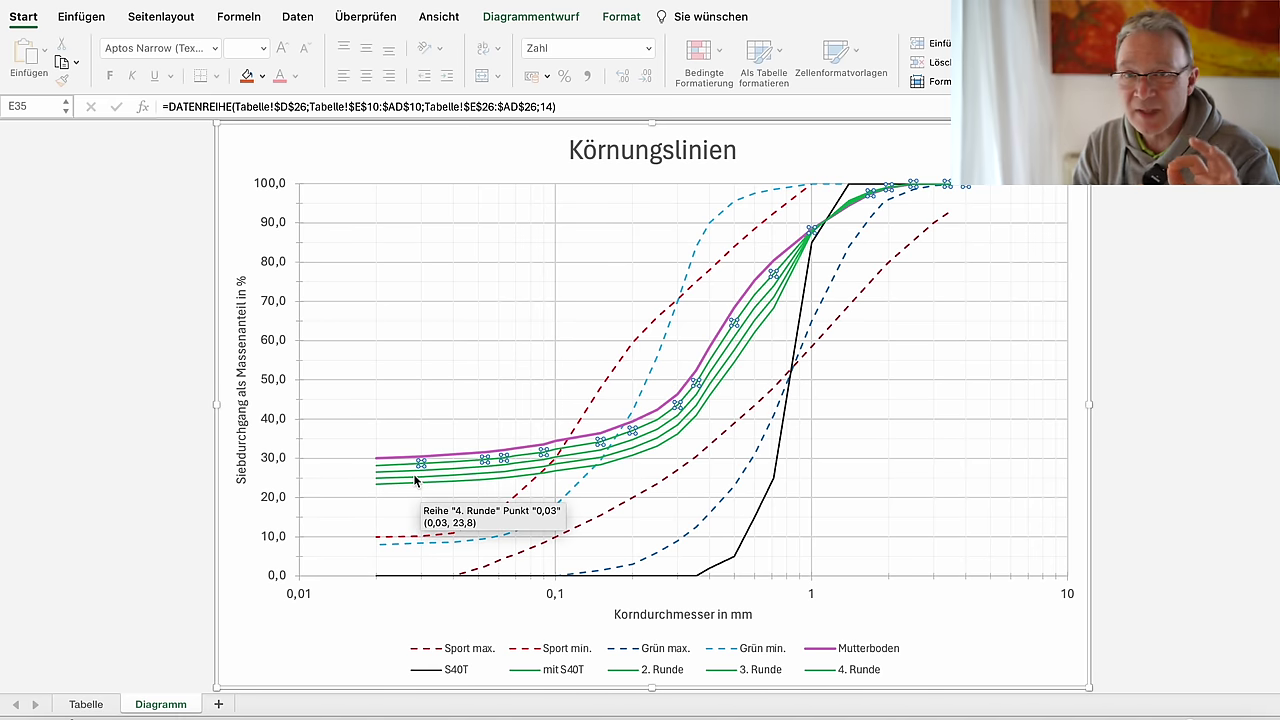